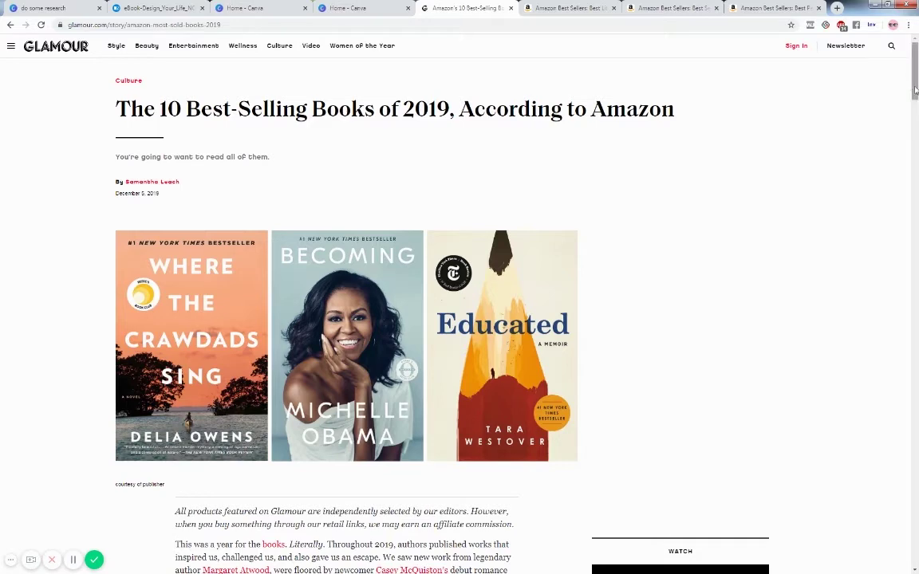
- Scroll through the Glamour best-selling books article, then view Amazon's Literature & Fiction best sellers
left_click_drag(915, 91, 915, 99)
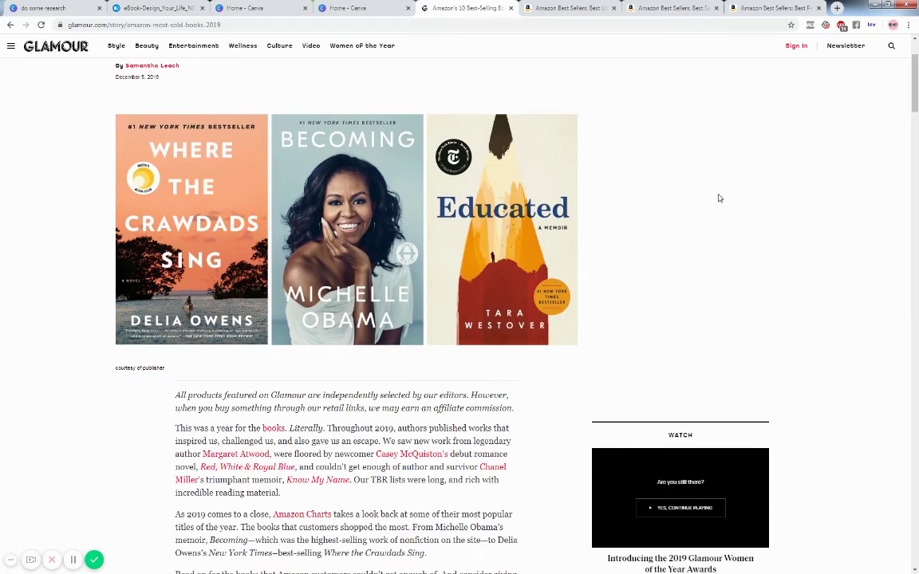
left_click_drag(915, 106, 915, 266)
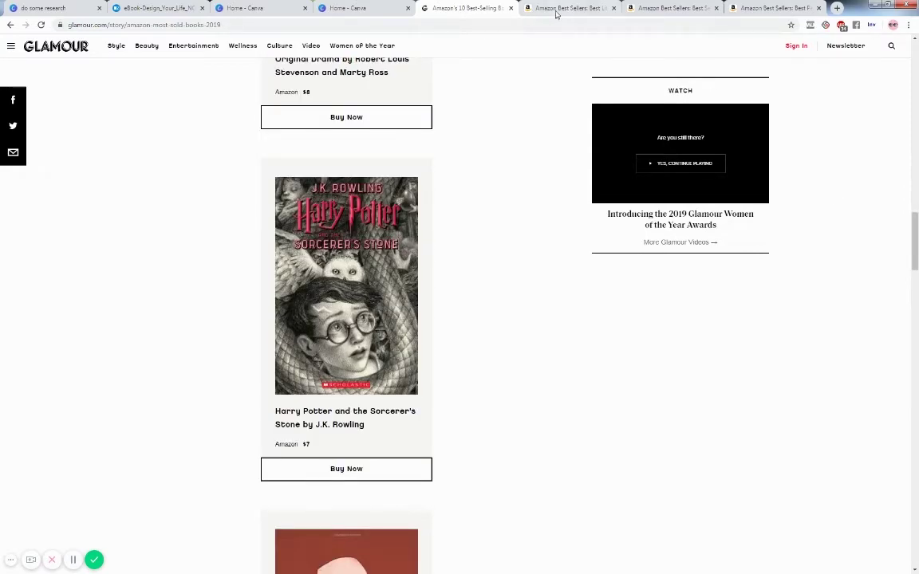
left_click(579, 10)
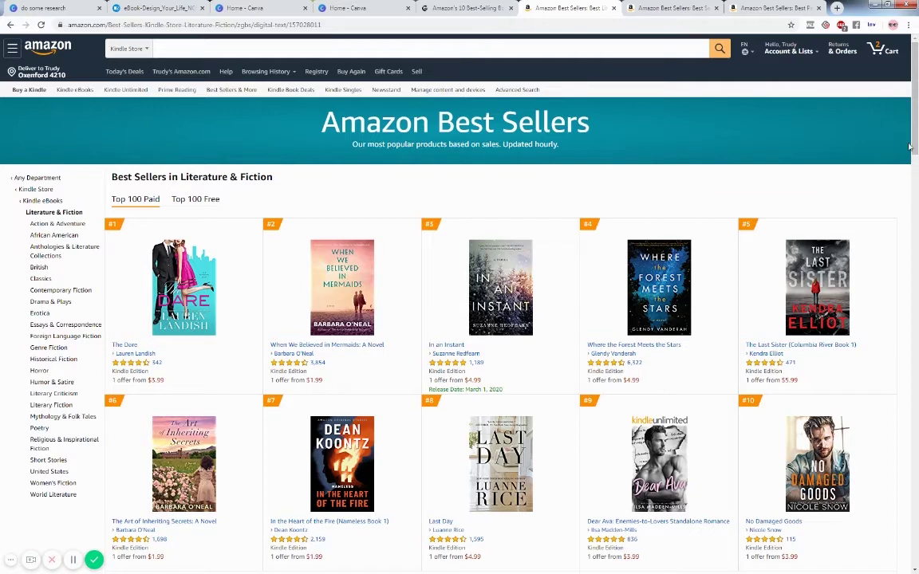
- Compare Amazon's Self-Help Kindle best sellers with the Personal Transformation list
mouse_move(911, 146)
left_mouse_down()
mouse_move(912, 367)
mouse_move(916, 136)
left_mouse_up()
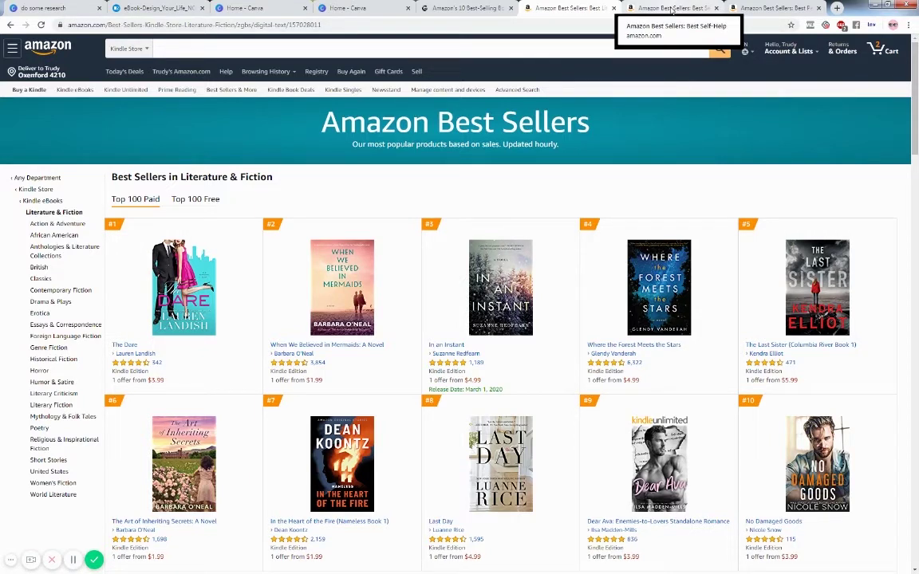
left_click(672, 9)
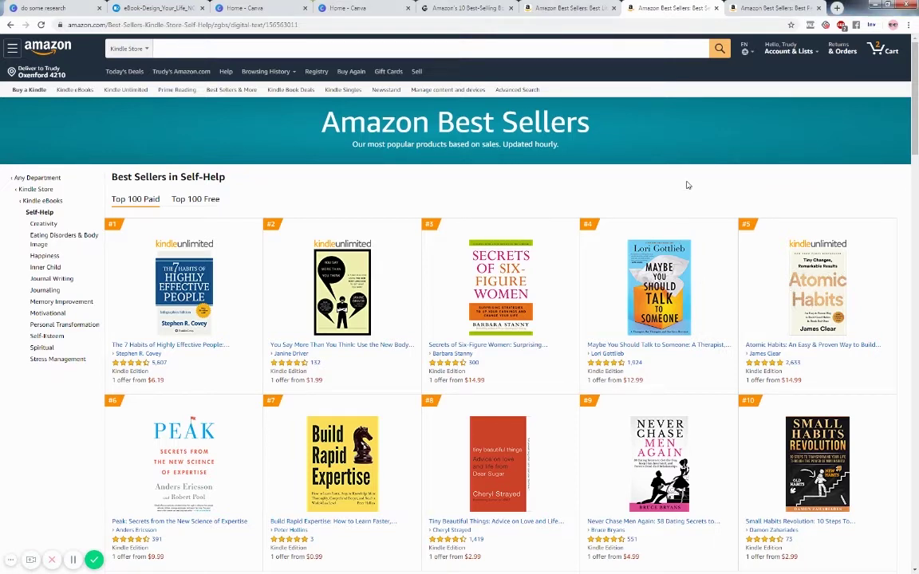
left_click(776, 11)
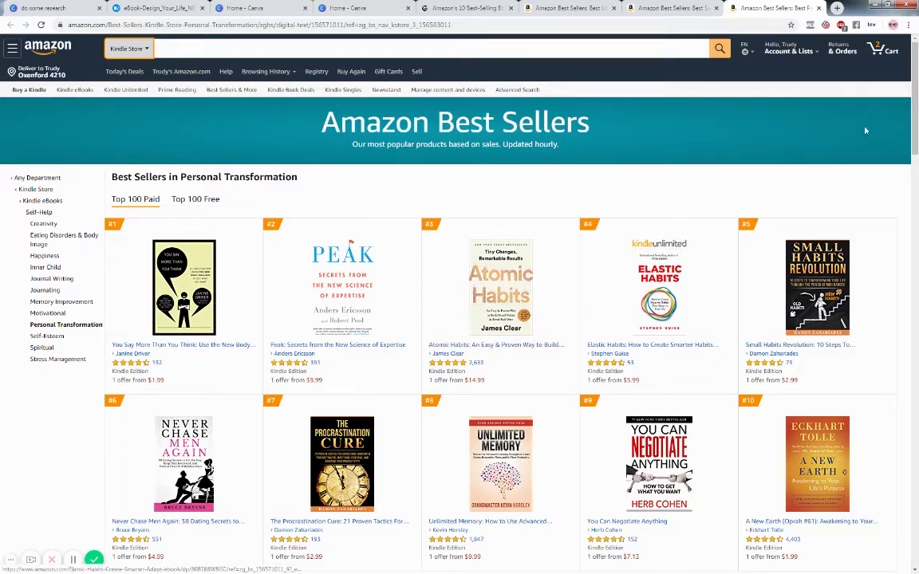
scroll(912, 146, "down", 3)
scroll(911, 146, "down", 2)
scroll(914, 120, "up", 5)
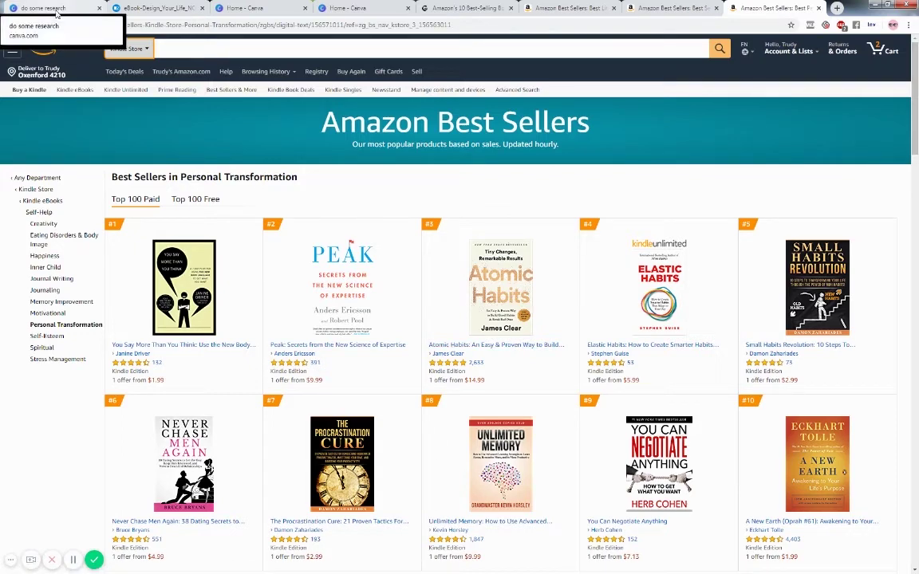
- Review pages 4 and 5 of the 'do some research' design, then go to Canva's home page
left_click(56, 12)
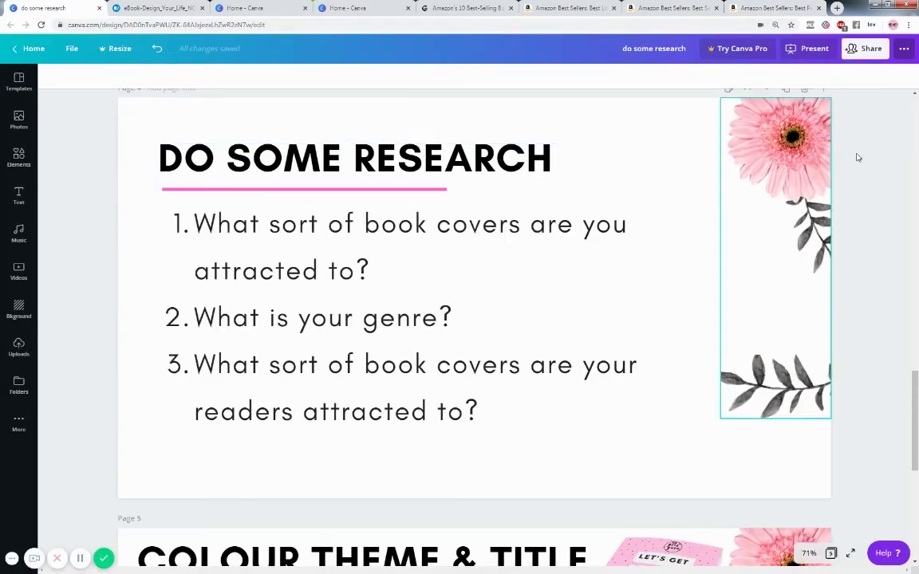
scroll(862, 300, "down", 5)
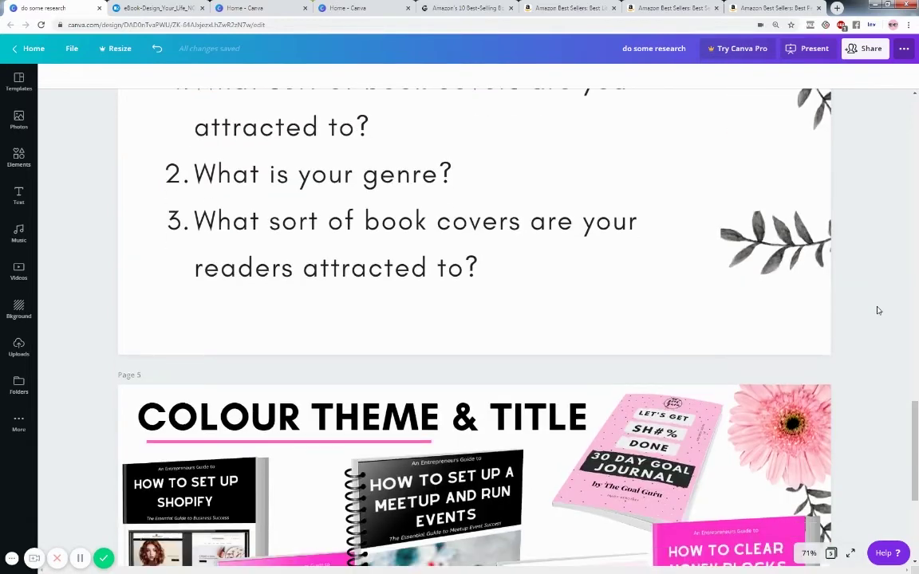
scroll(878, 311, "down", 4)
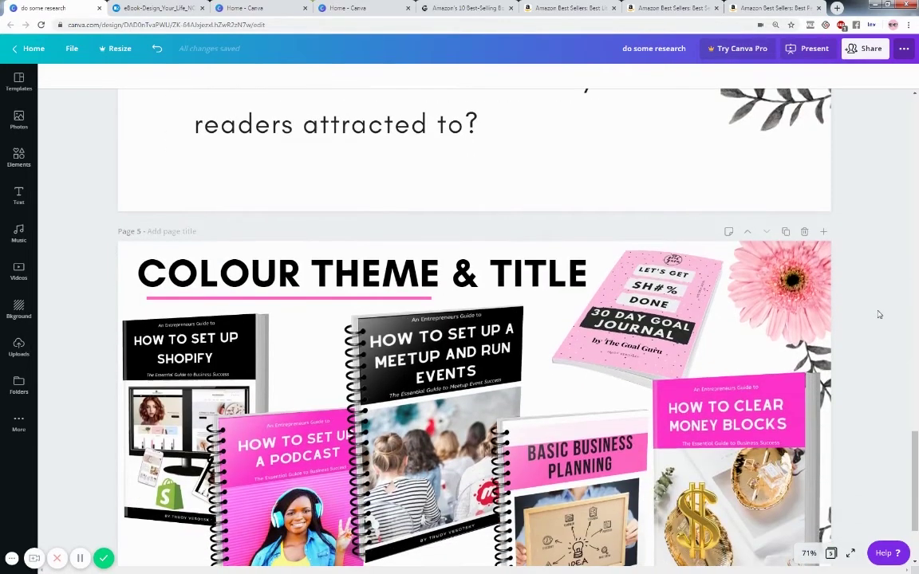
scroll(878, 314, "down", 2)
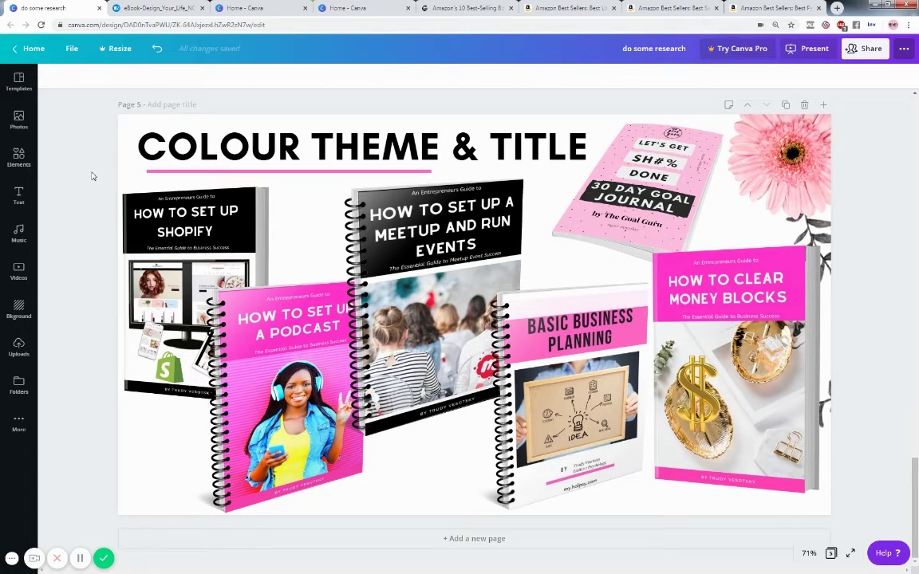
left_click(259, 9)
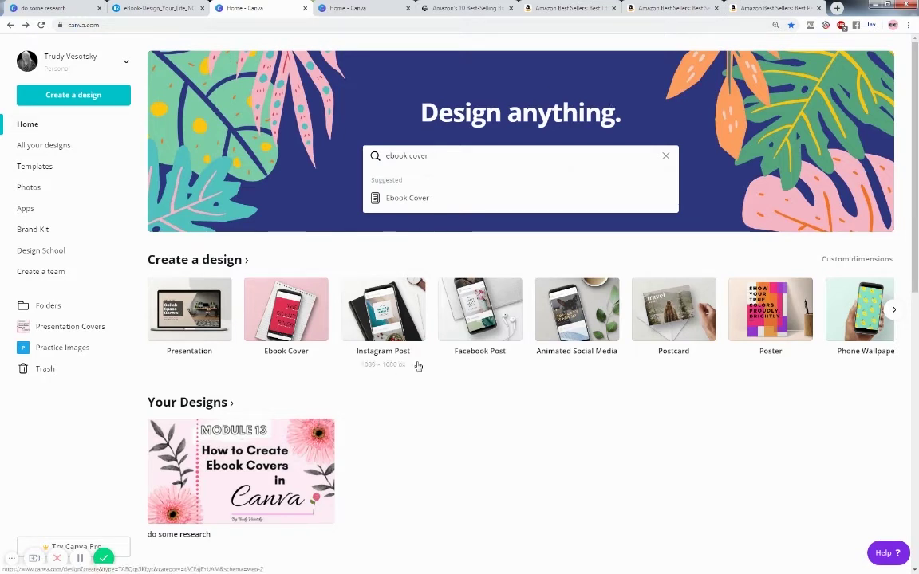
- Create a blank Ebook Cover, confirm its 512 × 800 px Wattpad size, and return home
left_click(427, 202)
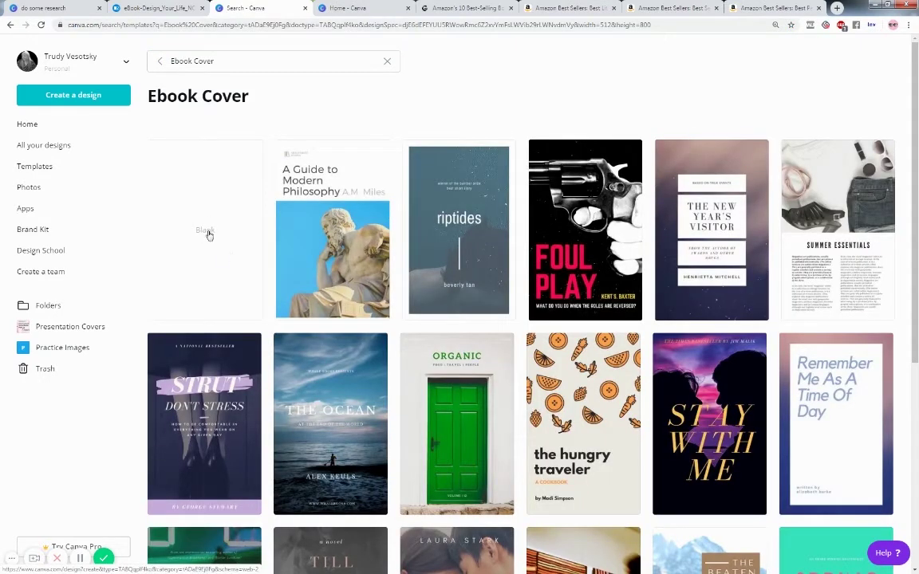
left_click(206, 231)
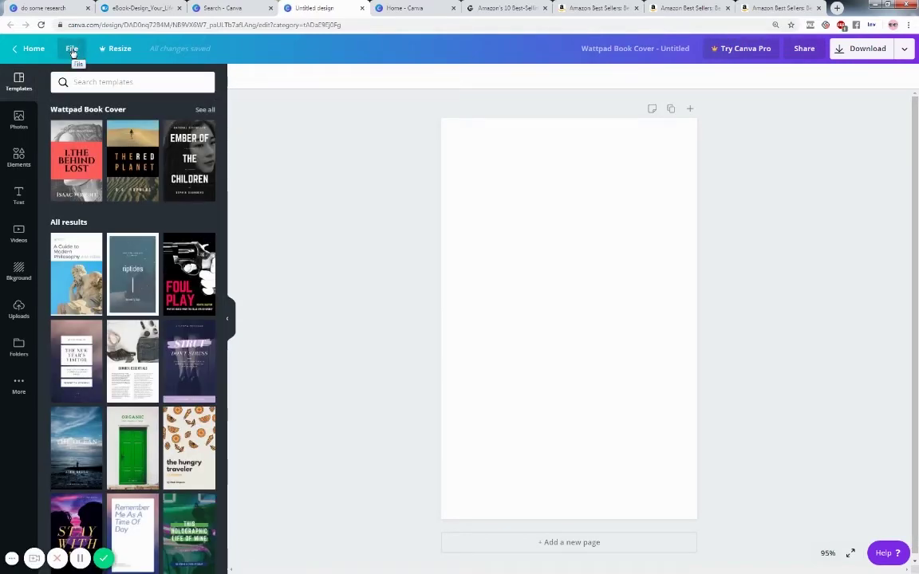
left_click(72, 50)
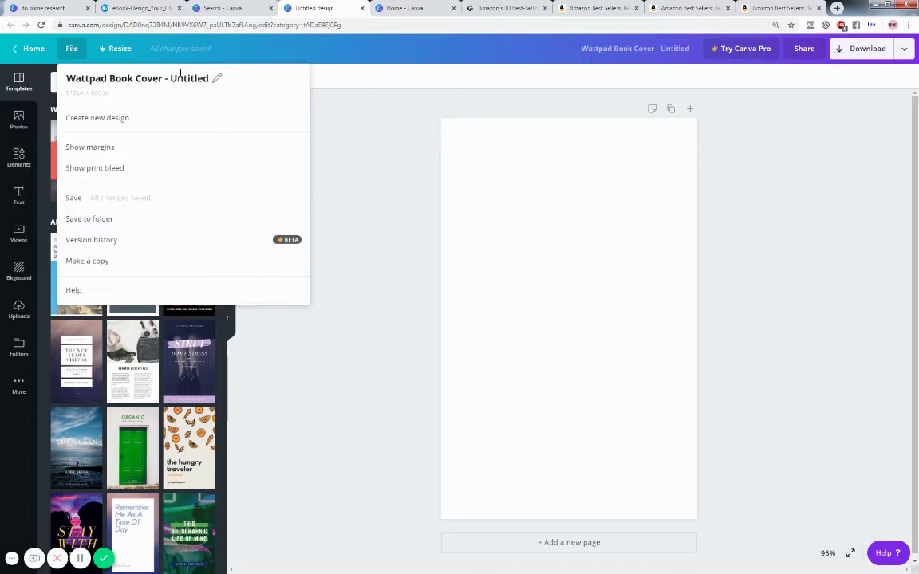
left_click(415, 10)
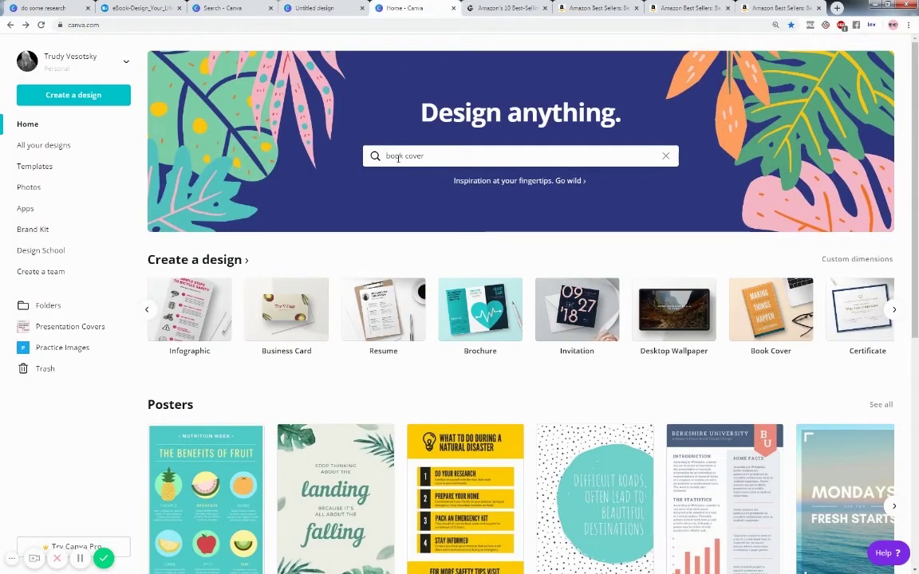
- Start a blank design from the Book Cover search suggestion
left_click(446, 155)
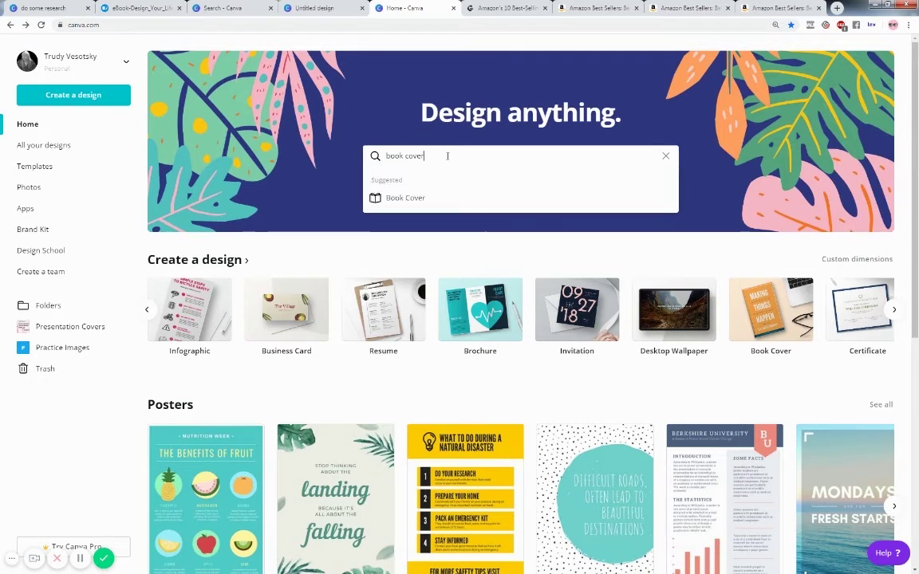
left_click(422, 199)
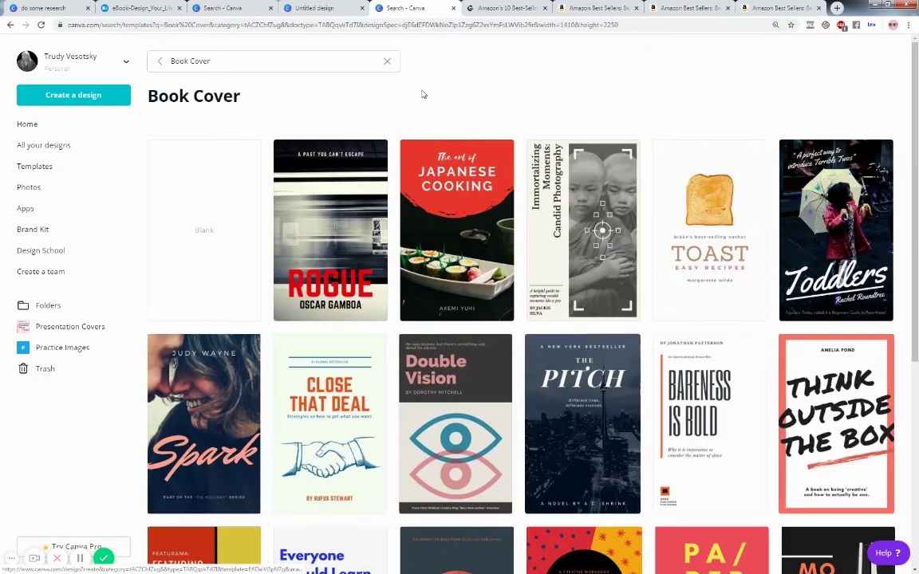
left_click(211, 201)
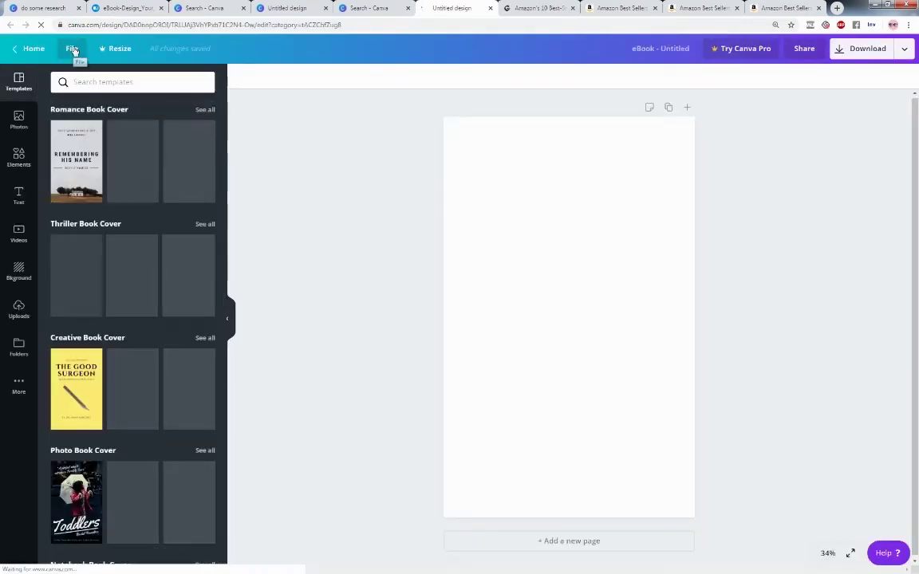
- Turn on margin guides for the Wattpad cover design
left_click(71, 49)
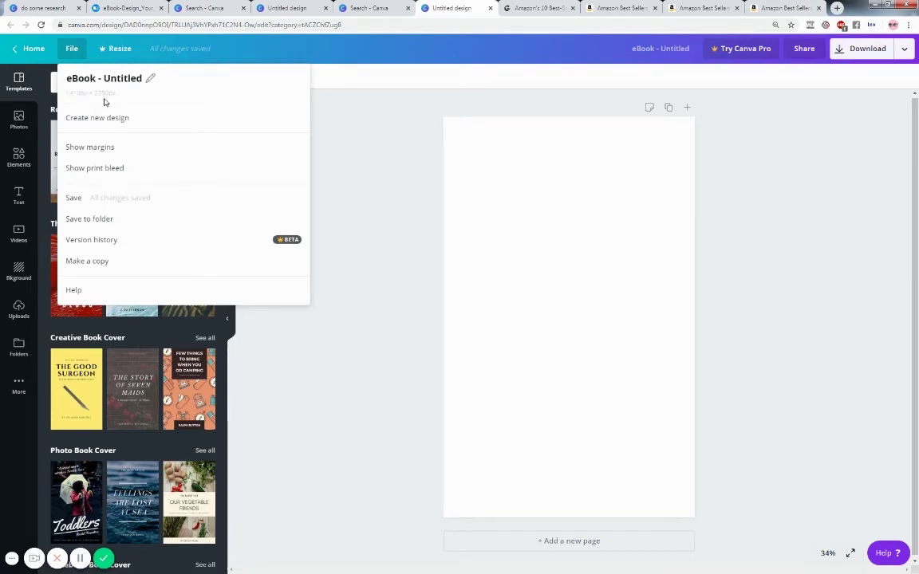
left_click(387, 162)
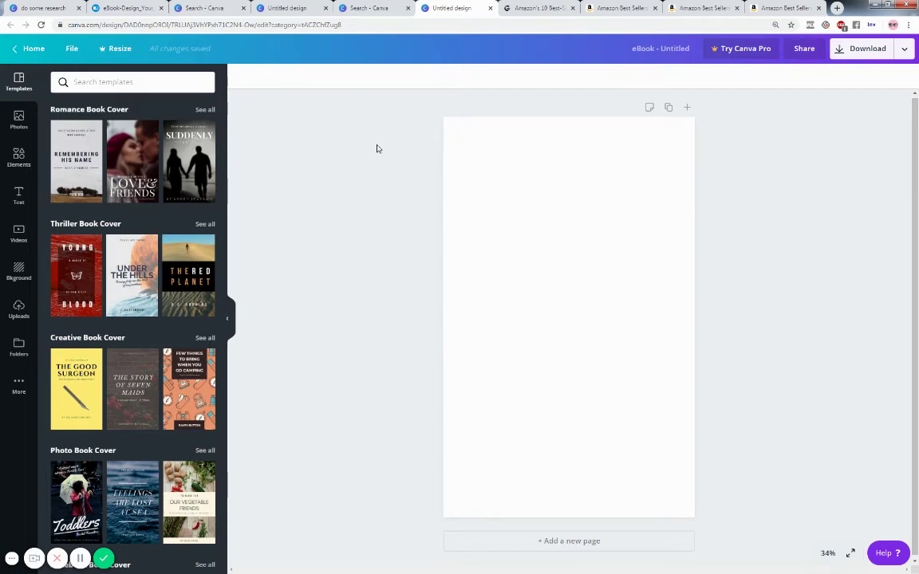
left_click(71, 48)
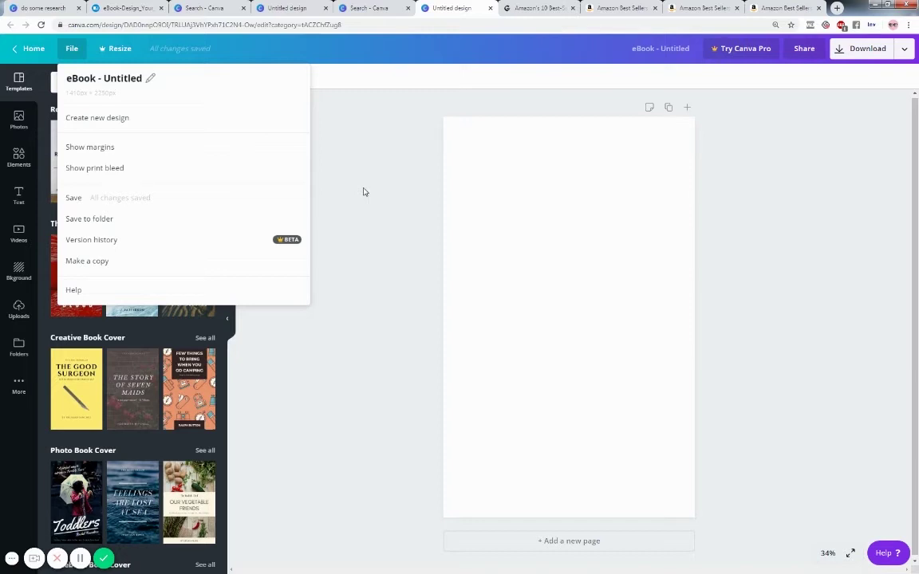
left_click(122, 148)
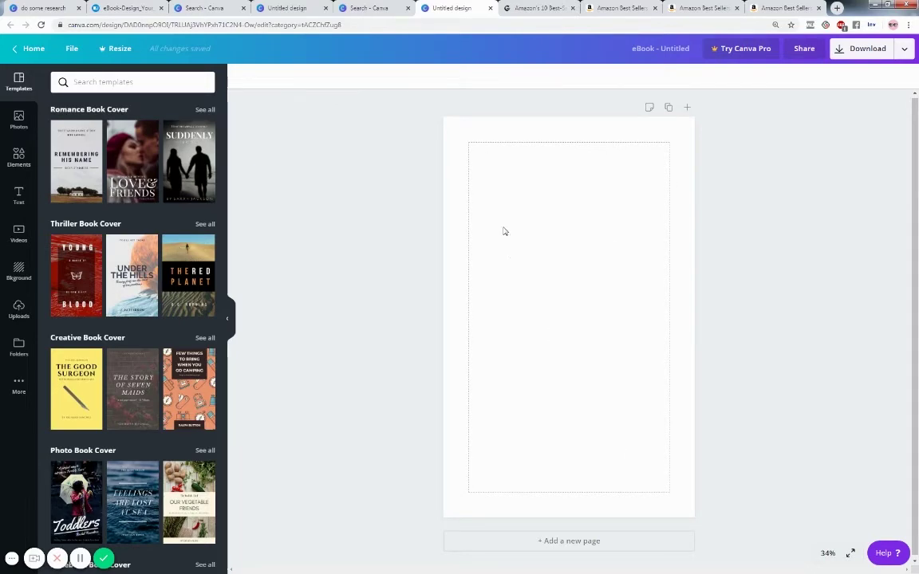
- Start another blank book cover, then close the extra untitled design tabs
left_click(336, 9)
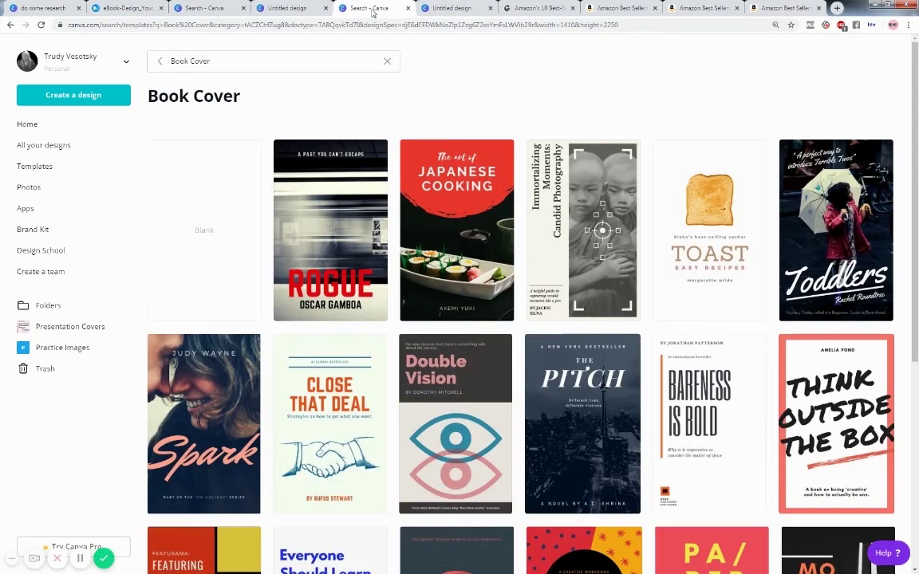
left_click(196, 178)
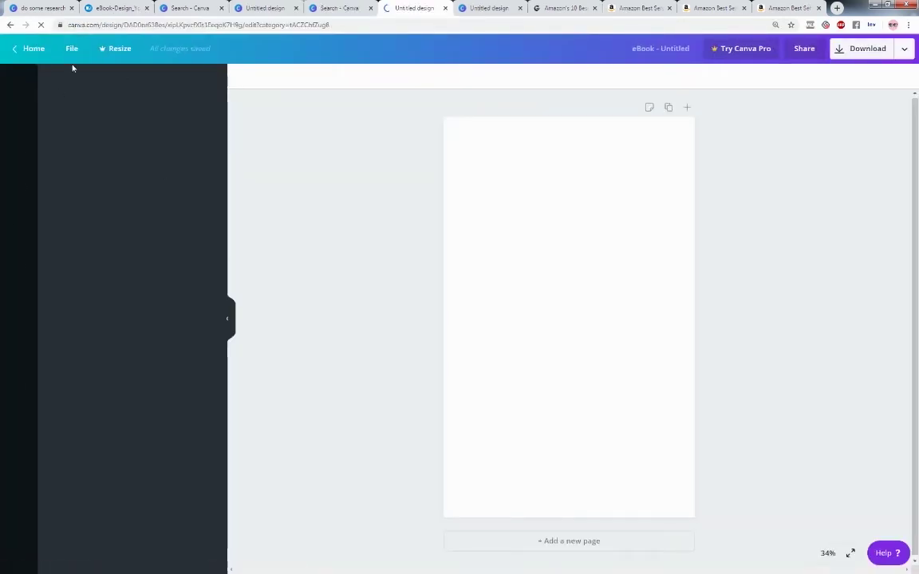
left_click(71, 49)
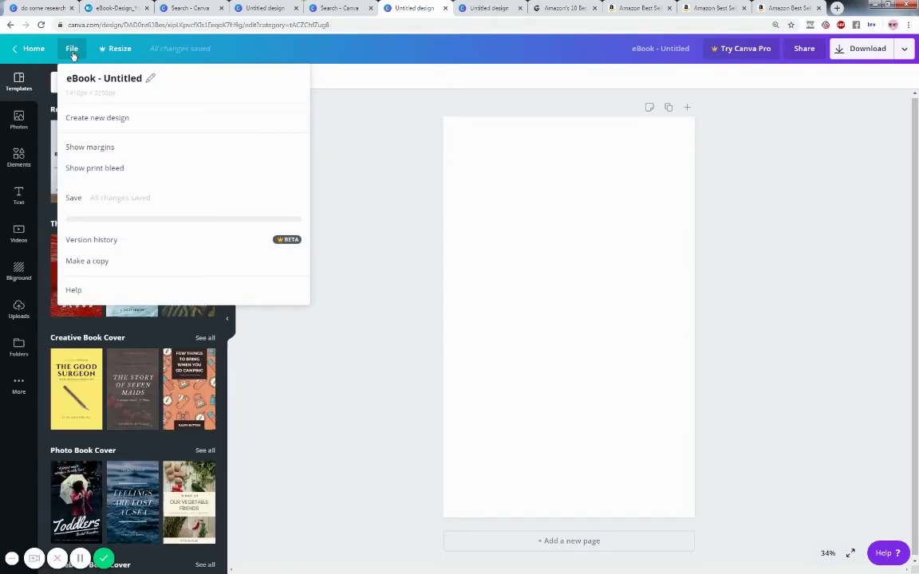
left_click(445, 8)
left_click(263, 8)
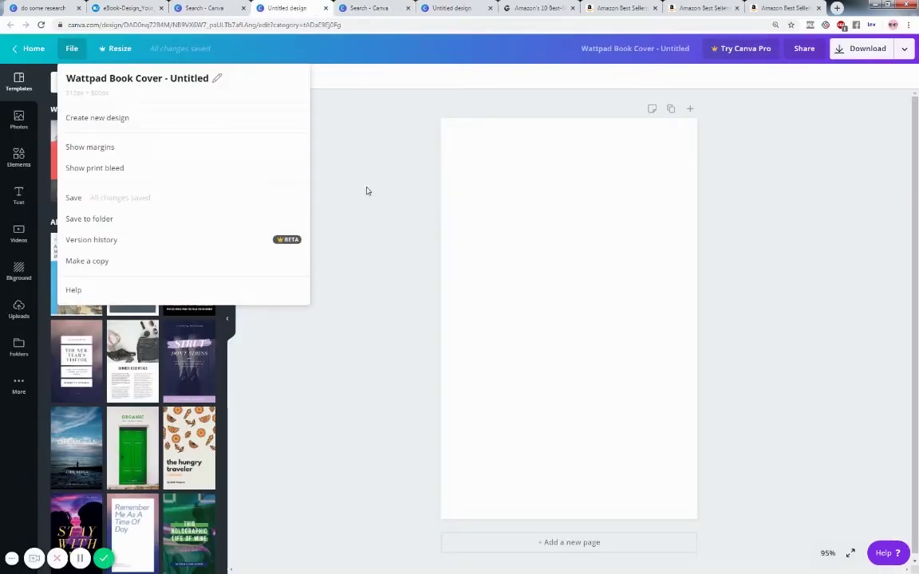
- Enable margin guides and print bleed, then switch to the blank eBook design
left_click(131, 147)
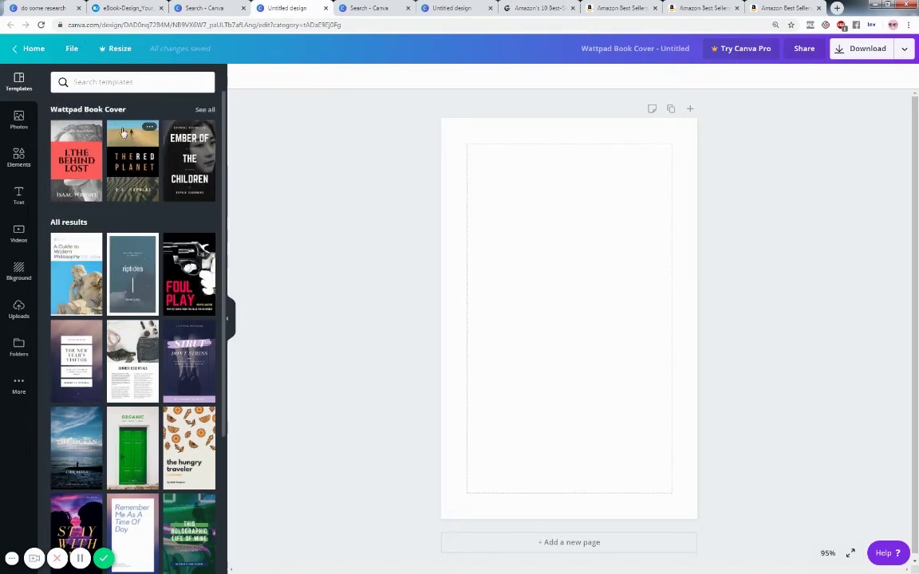
left_click(72, 51)
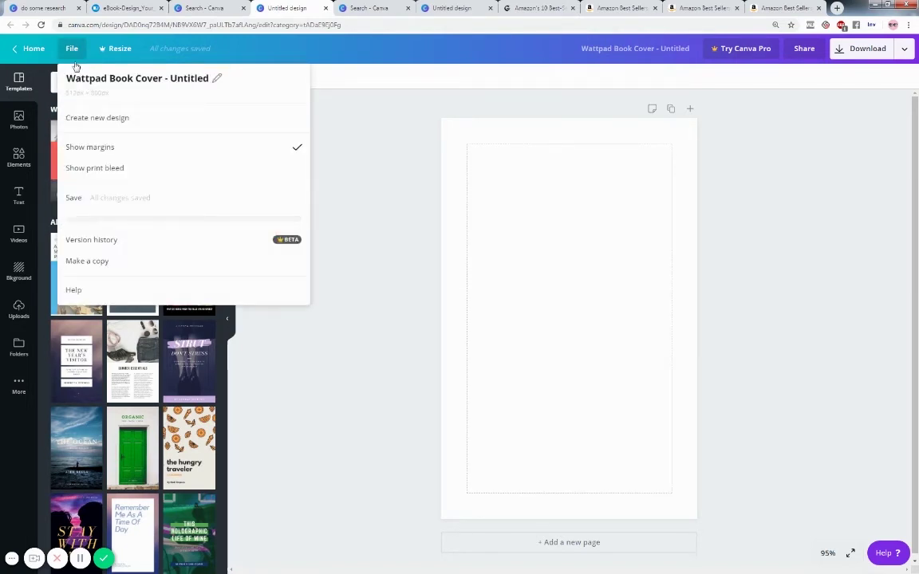
left_click(124, 170)
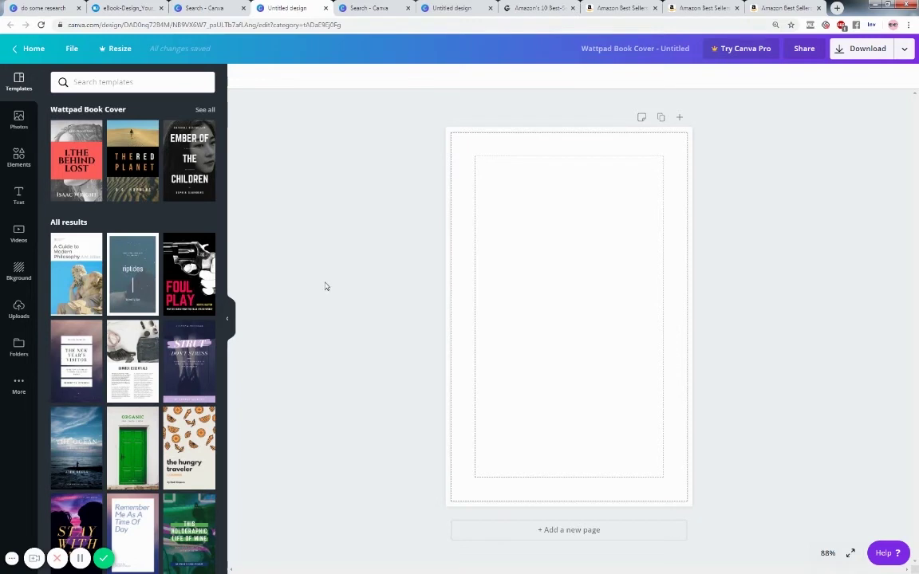
left_click(460, 10)
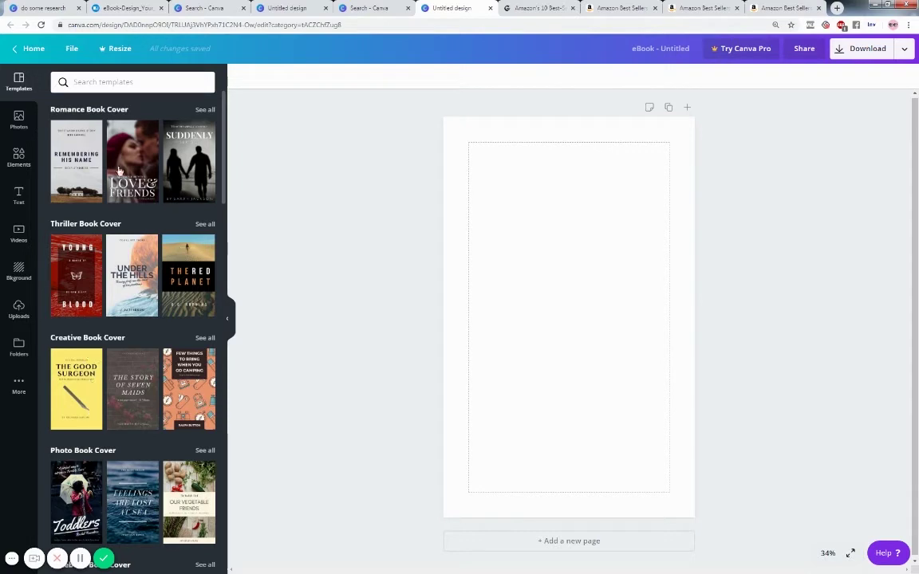
scroll(150, 187, "down", 1)
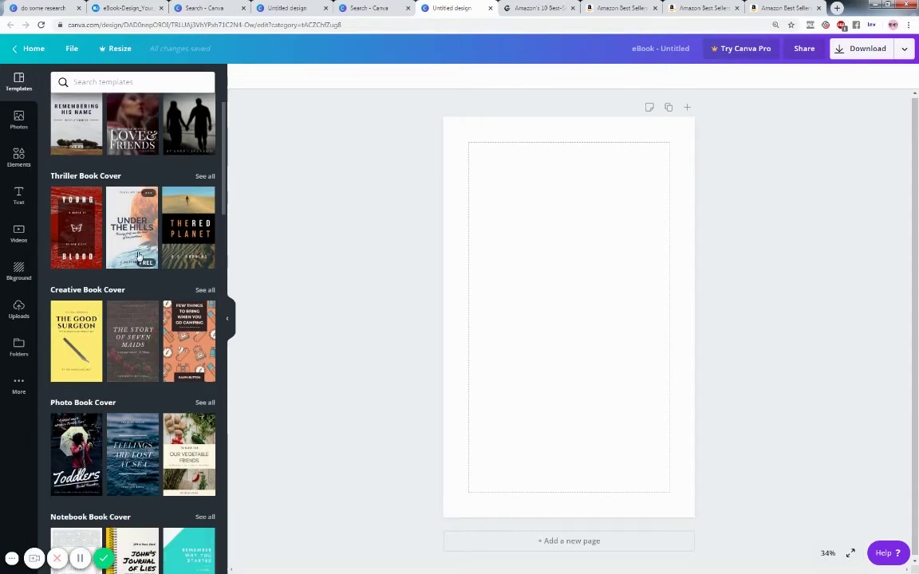
scroll(129, 235, "down", 1)
scroll(132, 231, "down", 1)
scroll(114, 338, "down", 3)
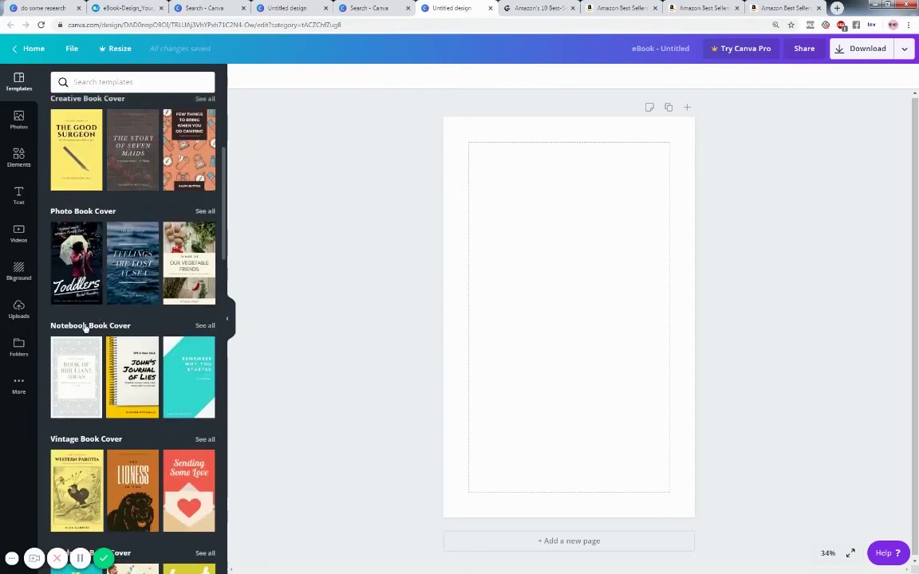
scroll(103, 319, "down", 4)
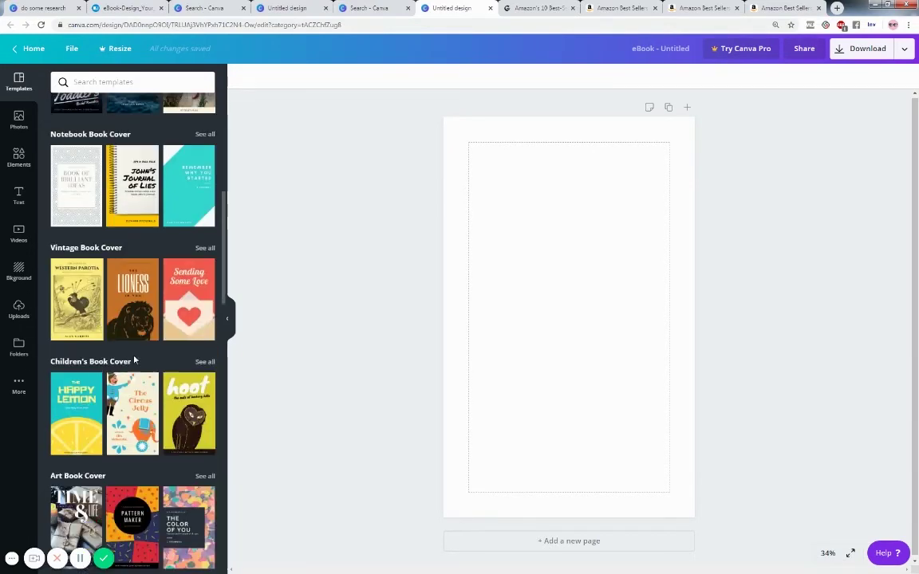
scroll(128, 363, "down", 3)
scroll(134, 363, "down", 8)
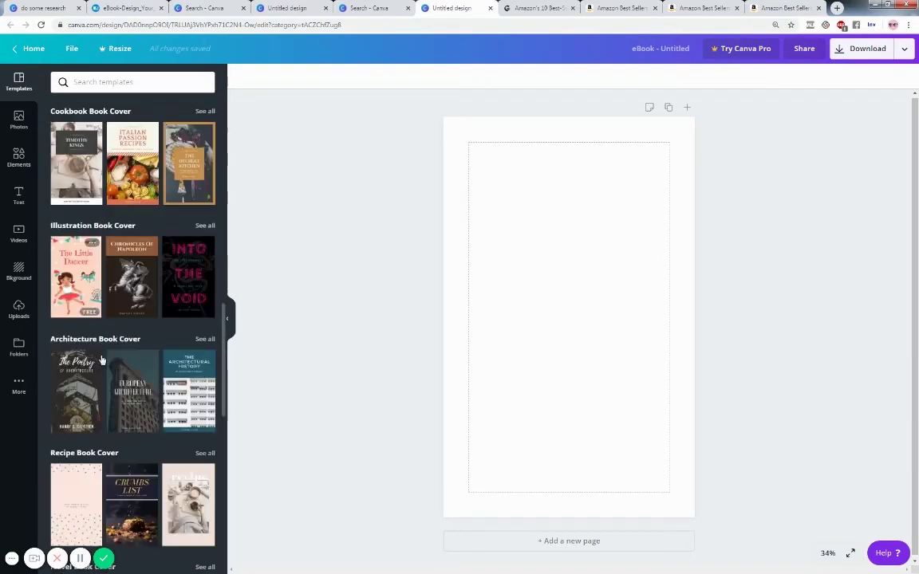
scroll(99, 360, "down", 8)
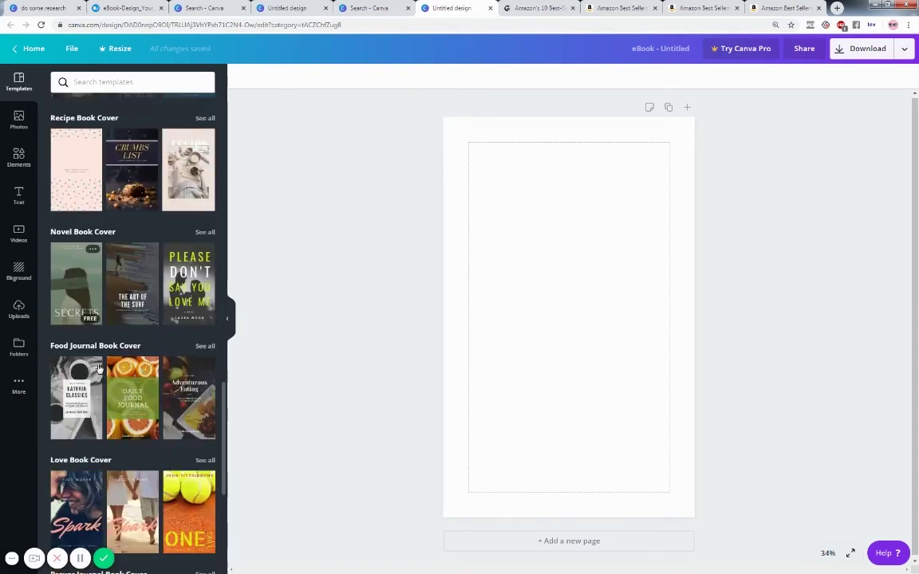
scroll(98, 367, "down", 9)
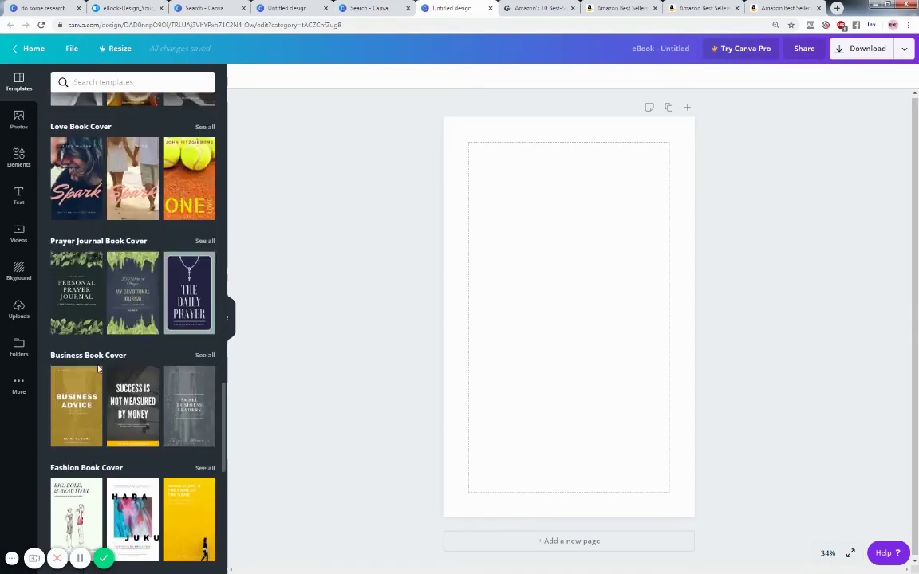
scroll(100, 369, "down", 11)
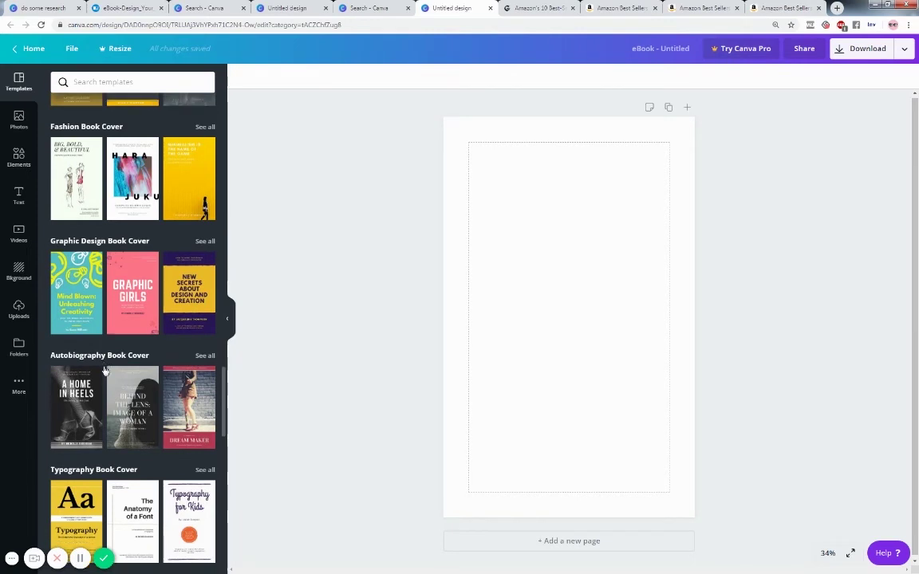
mouse_move(94, 363)
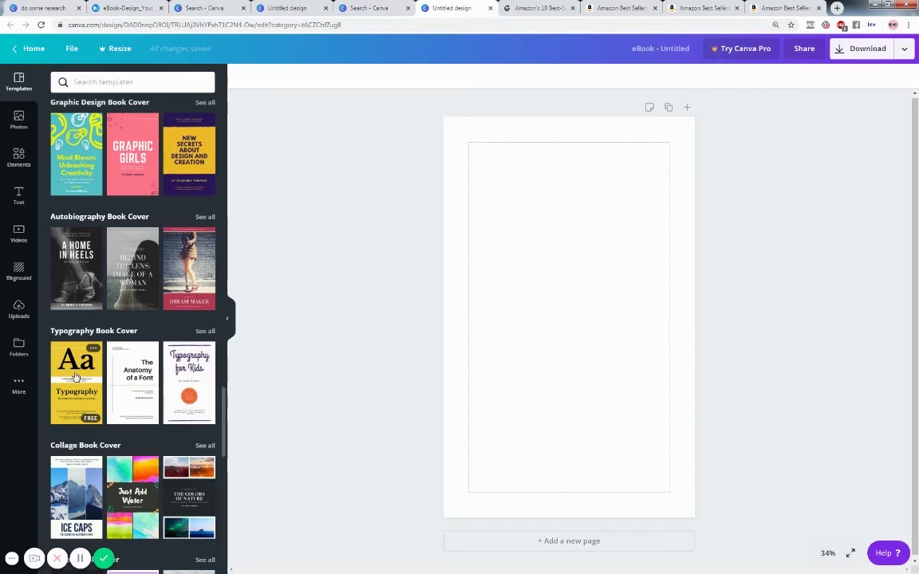
scroll(76, 378, "down", 5)
scroll(86, 379, "down", 5)
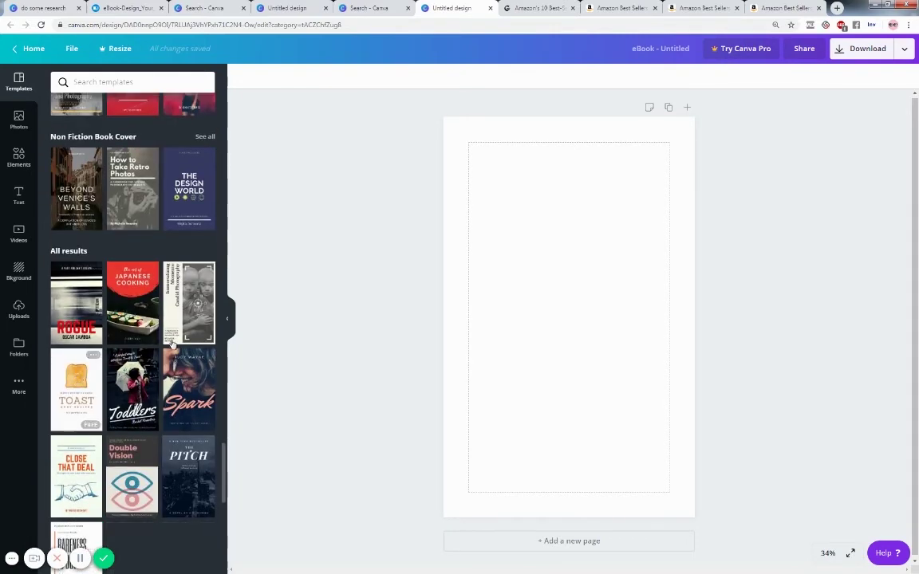
scroll(112, 355, "up", 8)
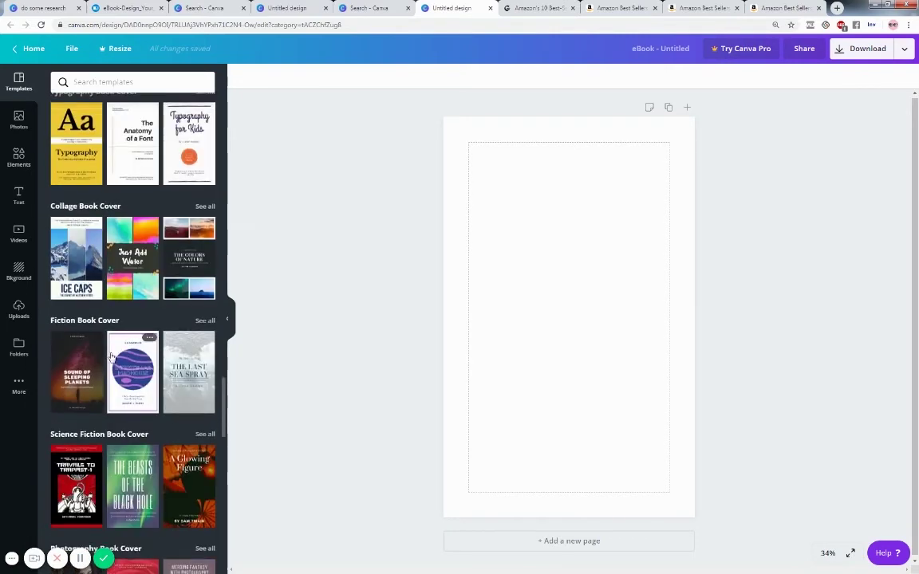
scroll(111, 355, "up", 2)
scroll(90, 369, "up", 1)
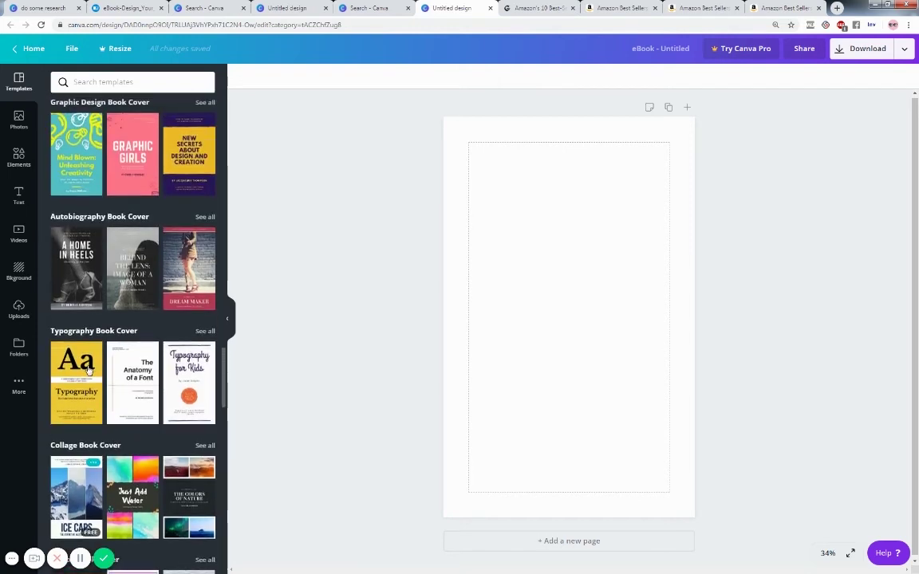
scroll(81, 385, "up", 1)
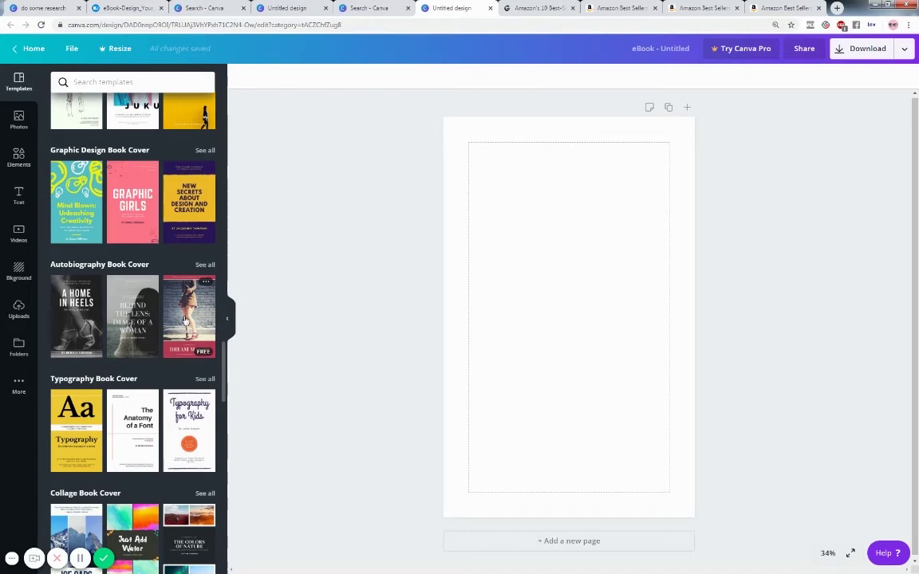
- Apply the Dream Maker autobiography template to the eBook cover and turn off margin guides
left_click_drag(184, 319, 514, 220)
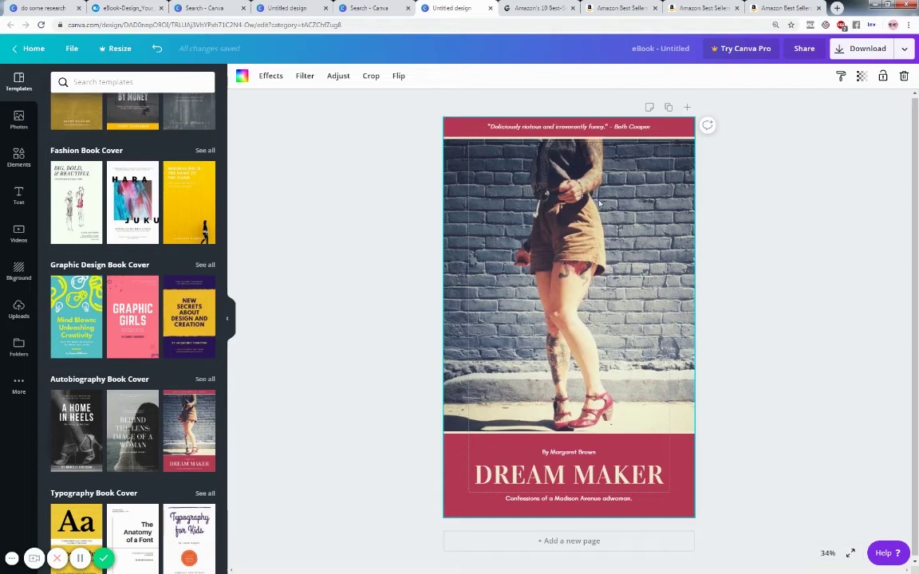
left_click(72, 49)
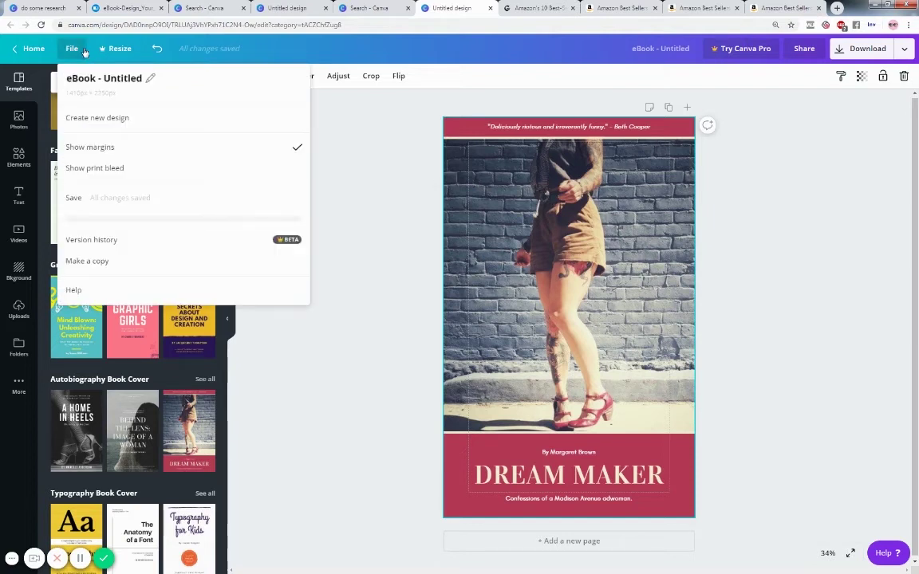
left_click(97, 148)
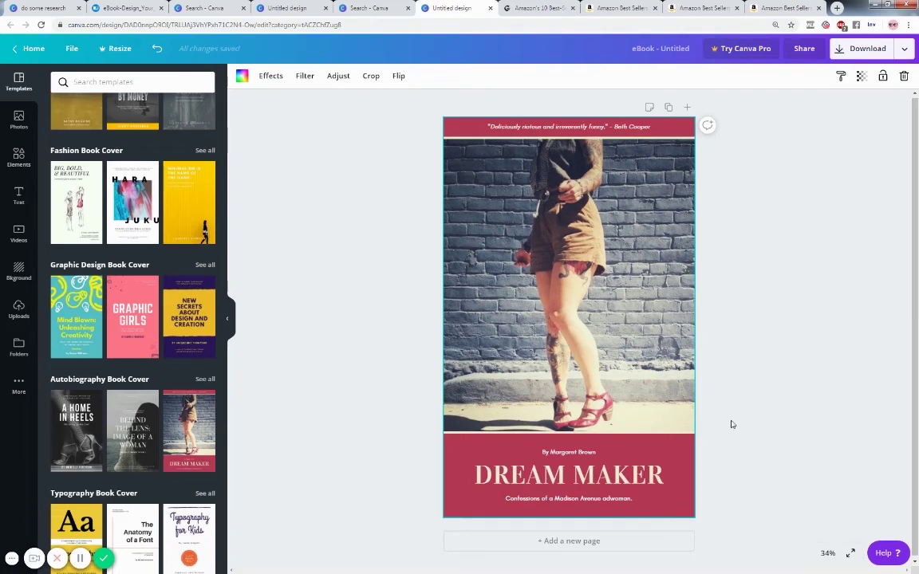
- Delete the brick-wall photo and drop the uploaded bokeh flower photo into the empty frame
double_click(558, 259)
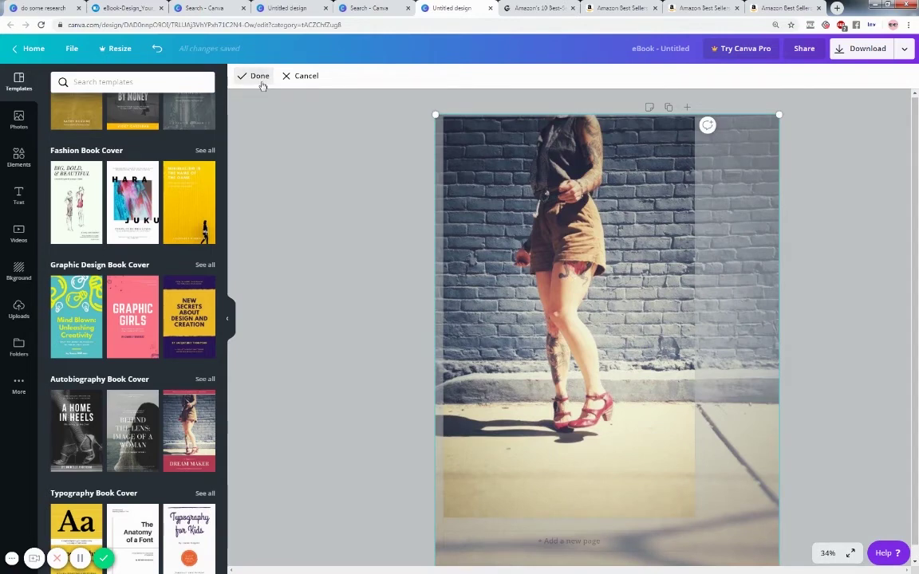
left_click(263, 80)
key("Delete")
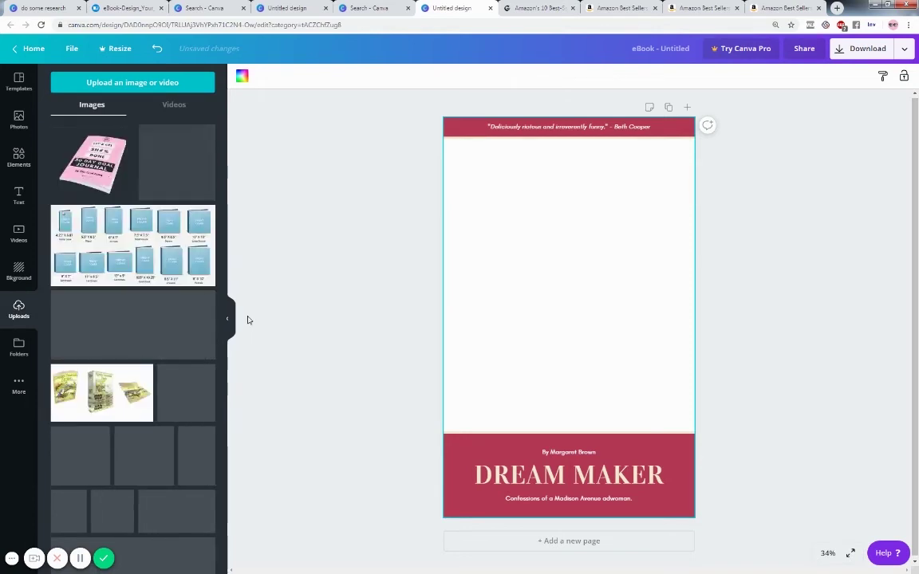
scroll(129, 327, "down", 5)
scroll(129, 330, "down", 8)
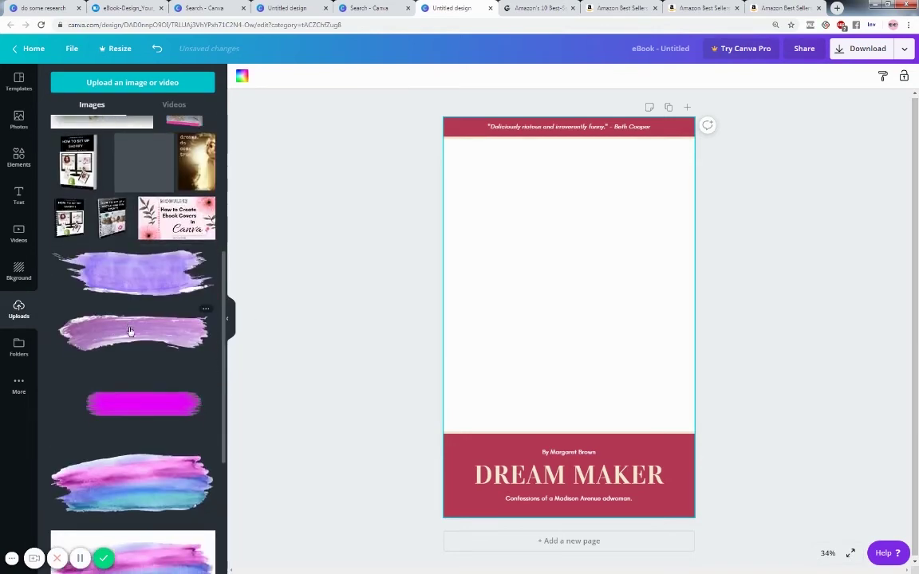
scroll(133, 338, "down", 3)
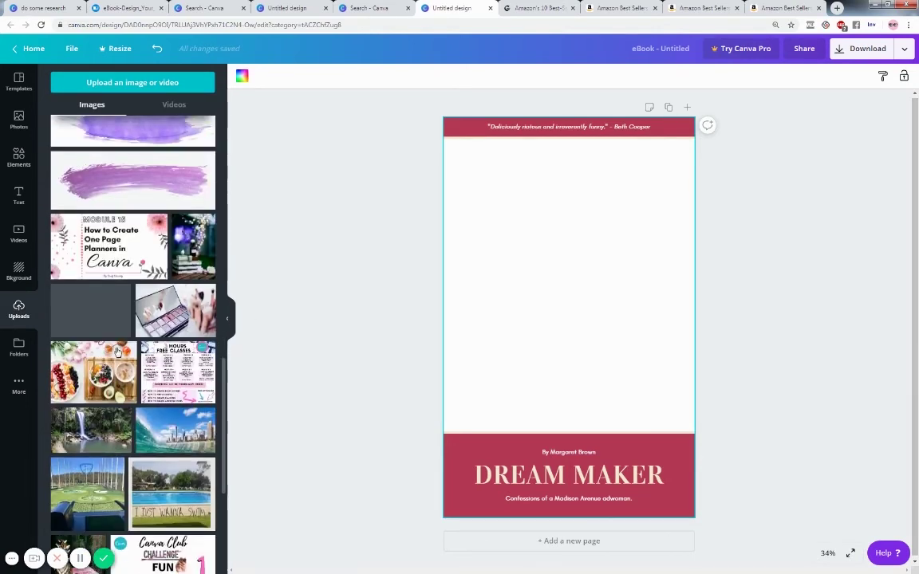
left_click_drag(240, 249, 476, 172)
left_click(330, 248)
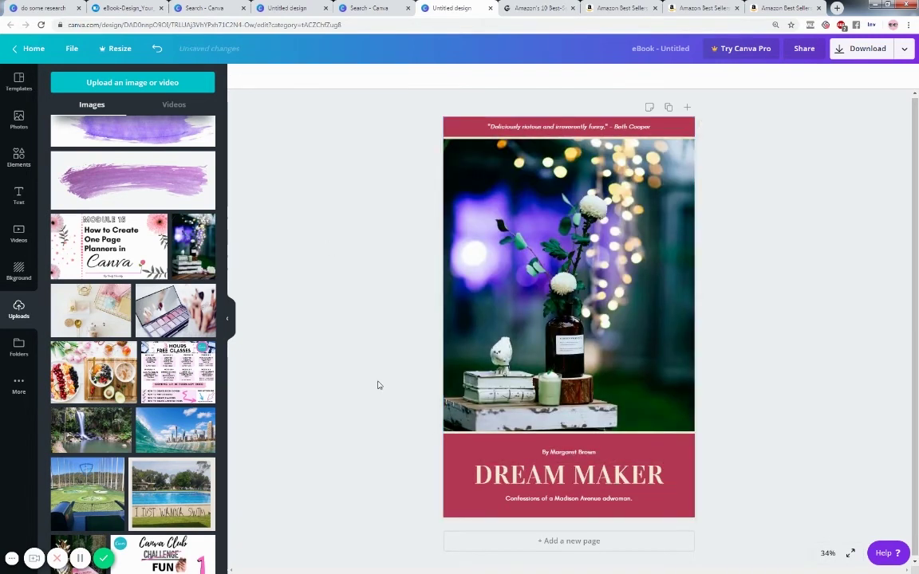
- Make the bottom title block and the top quote banner purple
left_click(470, 448)
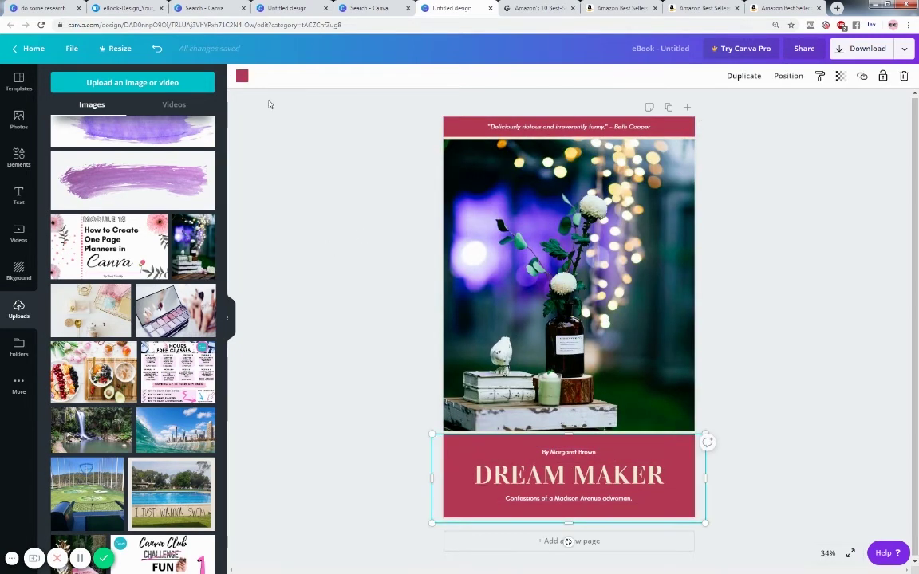
left_click(241, 76)
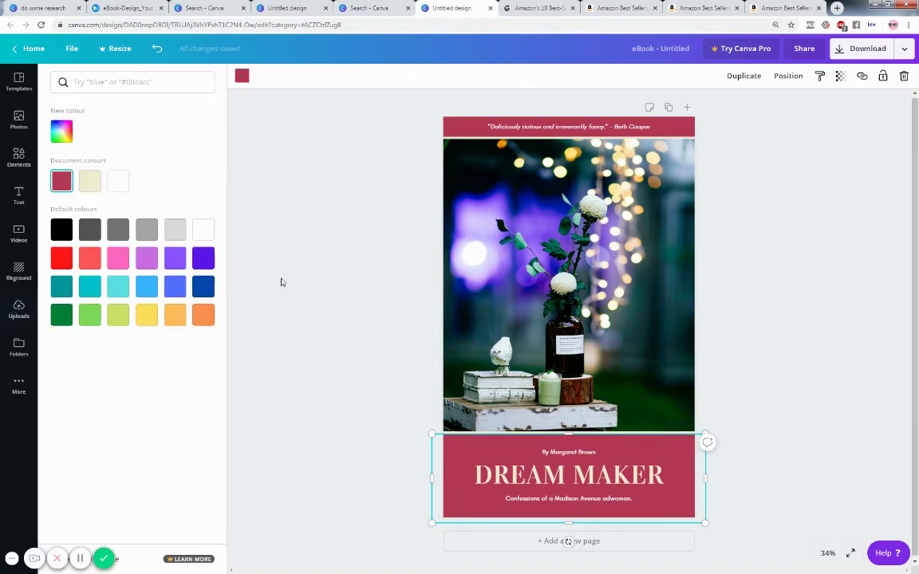
left_click(174, 258)
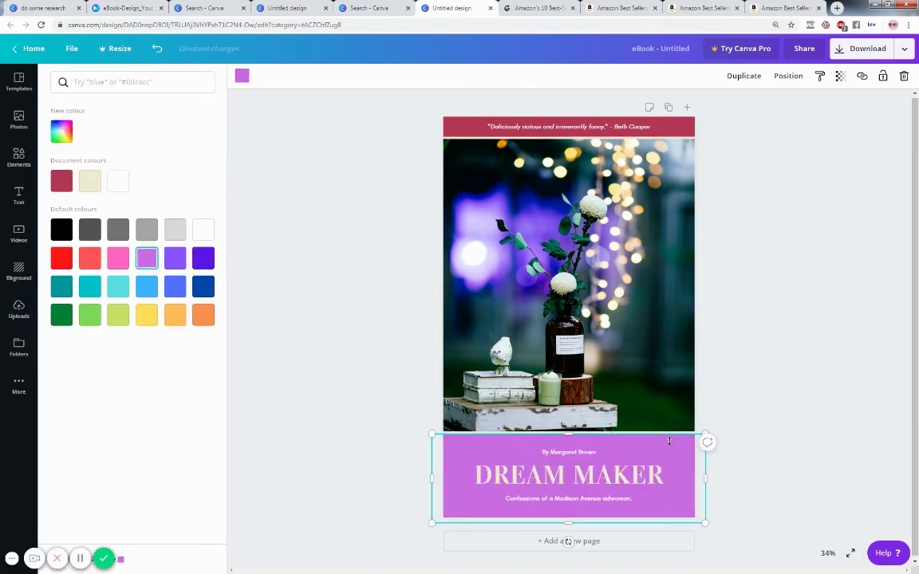
left_click(558, 126)
left_click(176, 258)
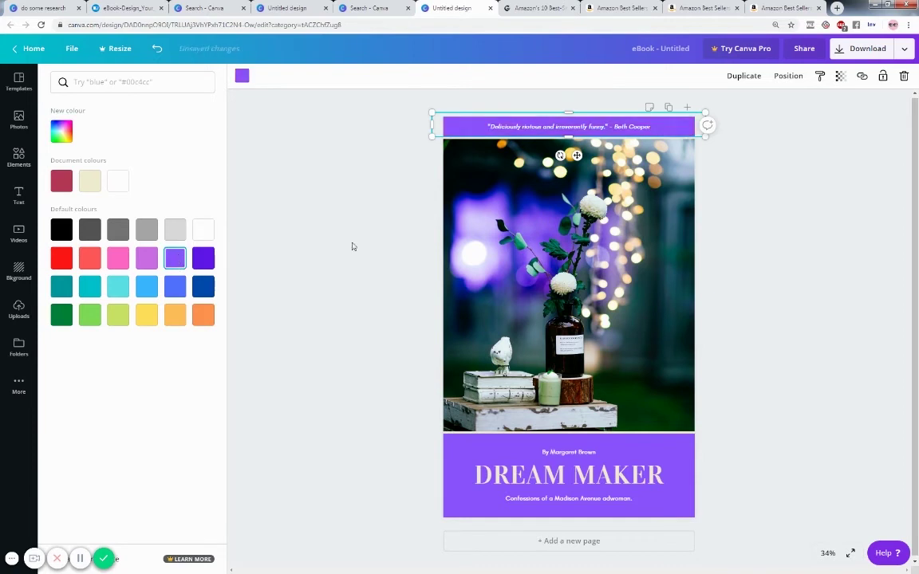
- Replace the author name in the byline with the new author's name
left_click(563, 458)
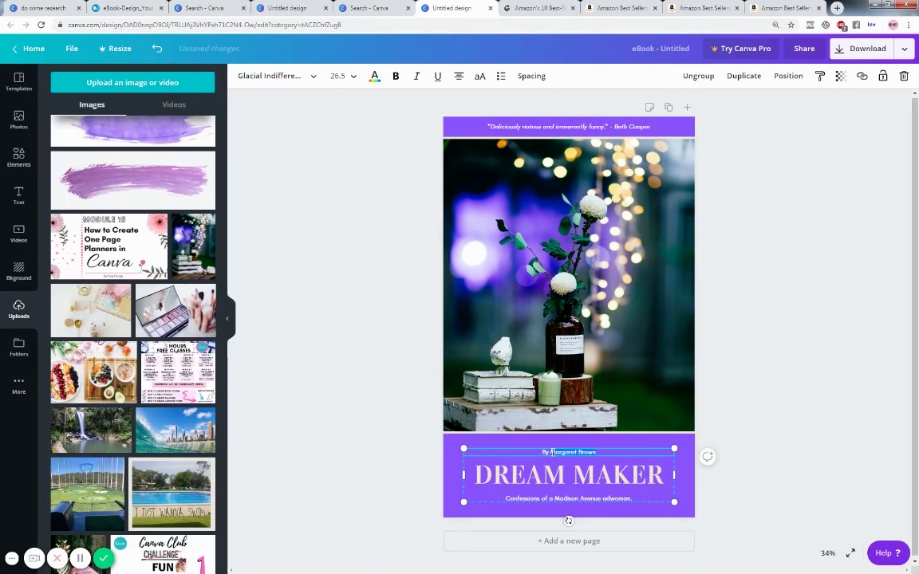
left_click_drag(550, 453, 596, 452)
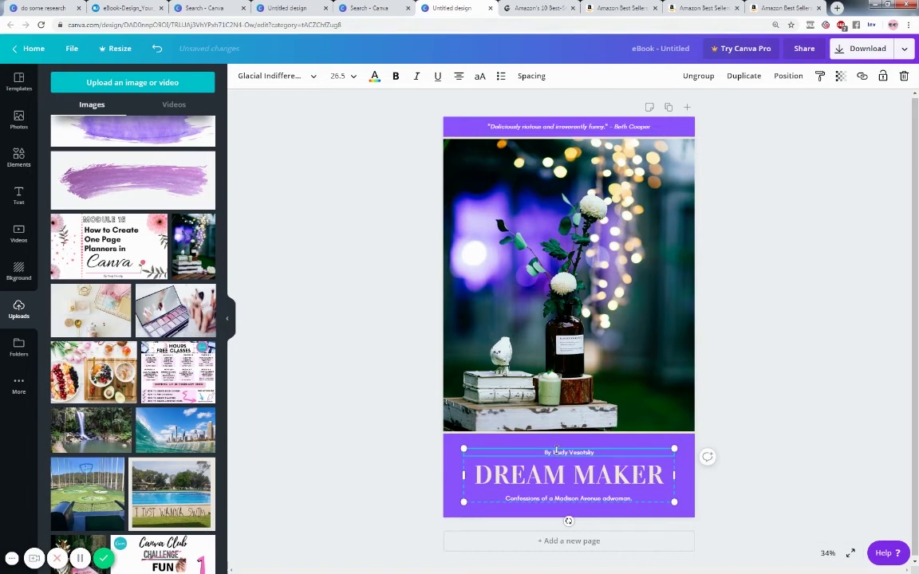
left_click(661, 476)
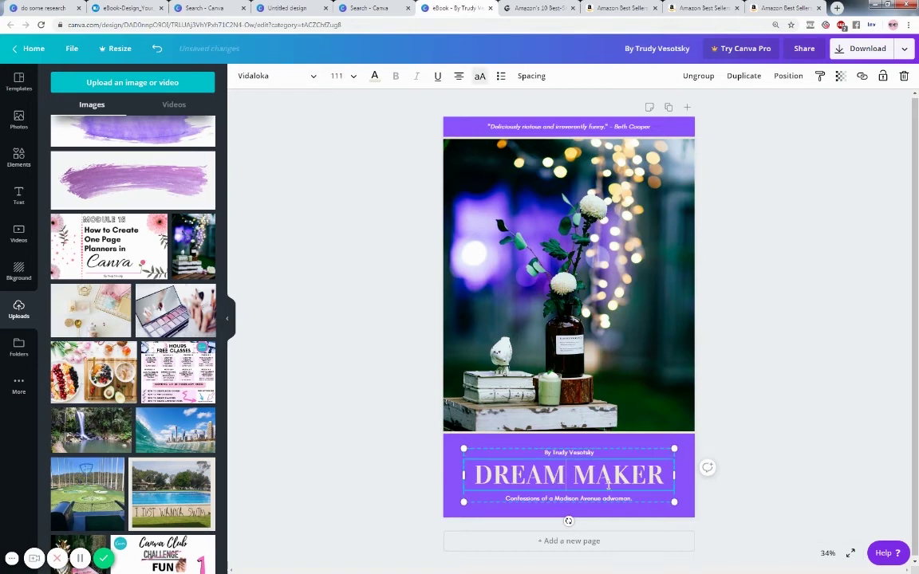
- Change the title to MAGIC MAKER and subtitle to 'essential oils for joy and happiness'
left_click_drag(661, 476, 462, 473)
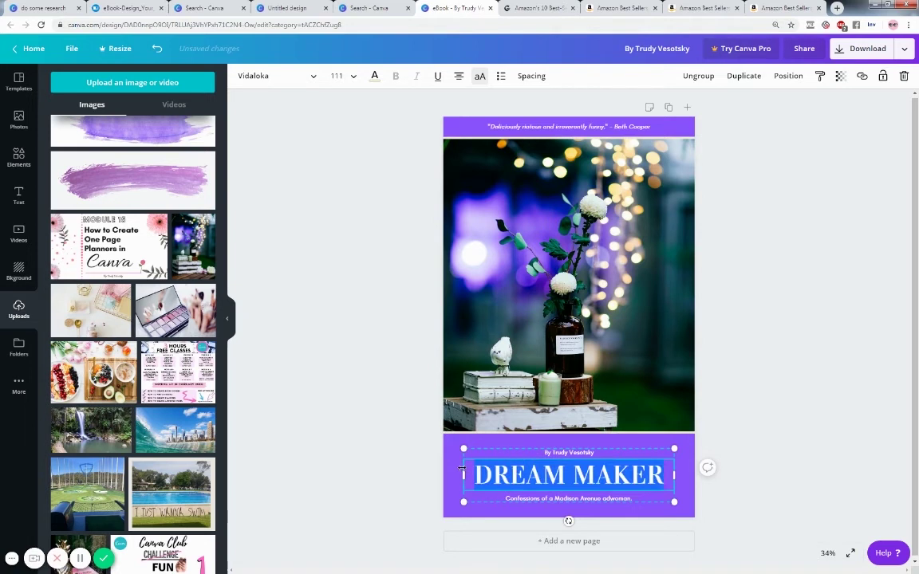
type("MAGIC MA")
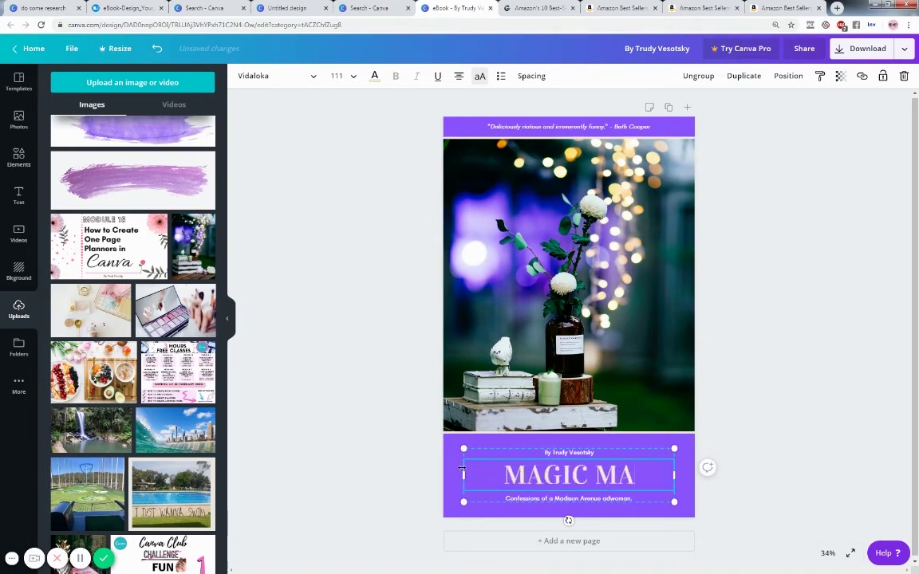
type("KER")
left_click(589, 498)
left_click_drag(649, 499, 491, 496)
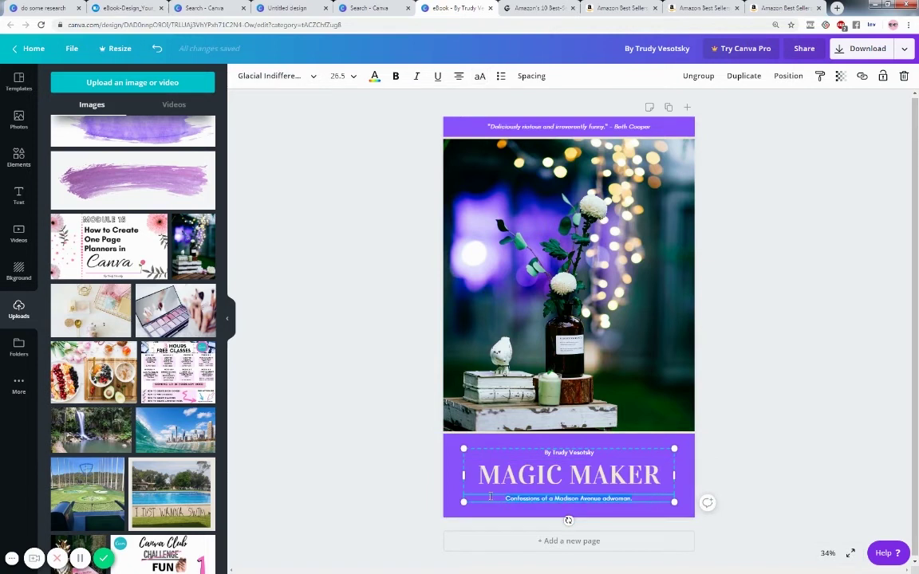
type("ass")
type("ent")
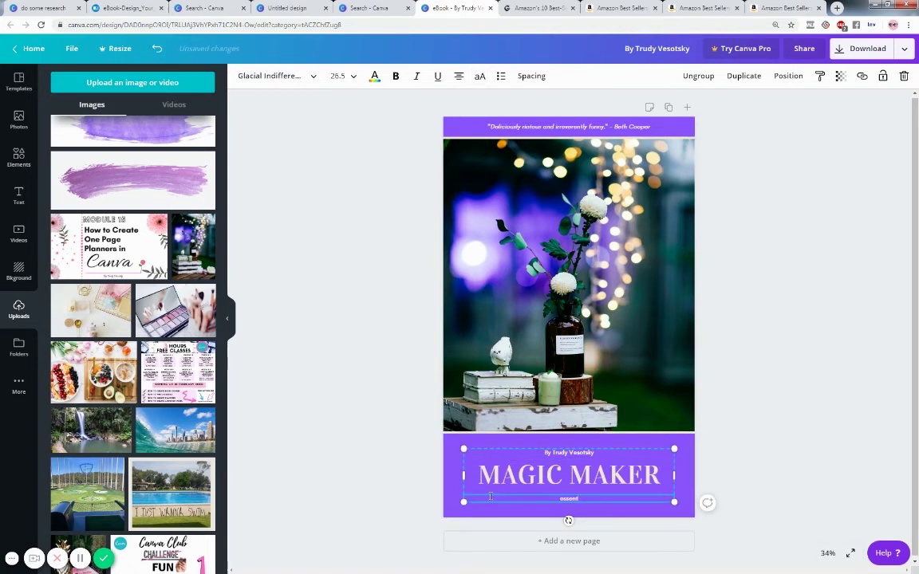
type("ial oils for joy and happiness")
- Rewrite the top quote as 'awesome book.' with a new reviewer name
left_click(513, 128)
mouse_move(488, 126)
left_mouse_down()
mouse_move(602, 126)
mouse_move(492, 128)
left_mouse_up()
type("awesome li")
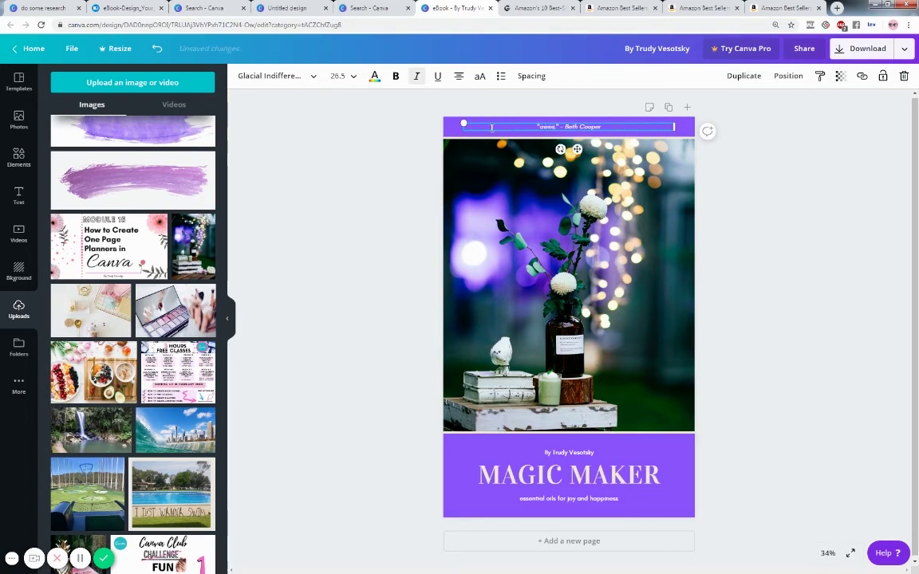
type("ook")
left_click_drag(580, 126, 616, 126)
type("Mrs Smith")
left_click(740, 225)
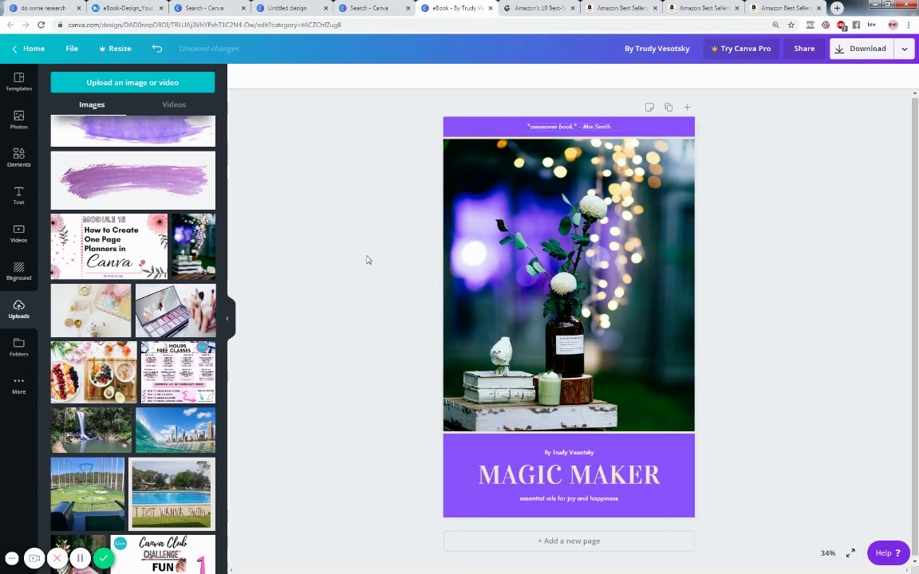
- Place the uploaded purple watercolour brush stroke on the cover and delete the solid purple block
scroll(132, 213, "up", 1)
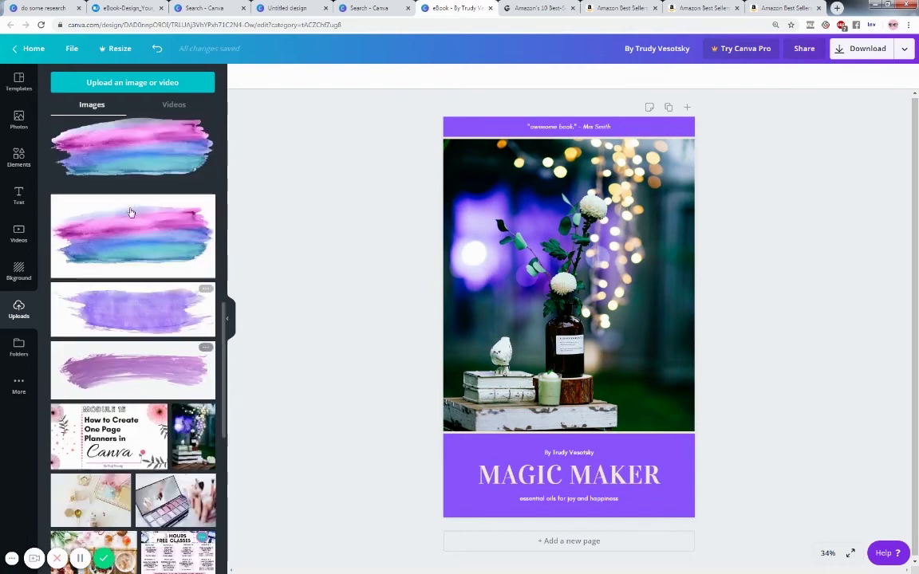
mouse_move(132, 222)
left_mouse_down()
mouse_move(404, 420)
mouse_move(514, 446)
mouse_move(675, 457)
mouse_move(514, 450)
mouse_move(558, 342)
left_mouse_up()
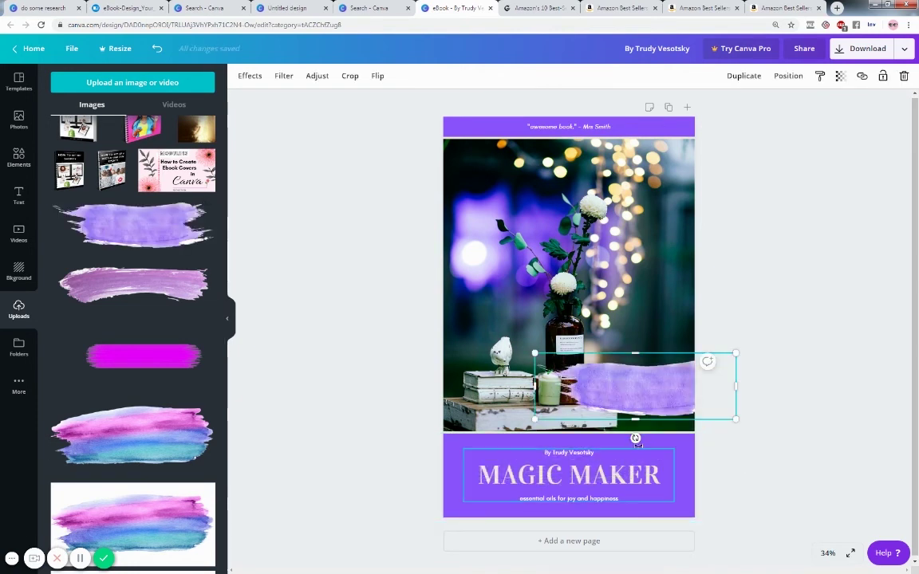
left_click(458, 444)
key("Delete")
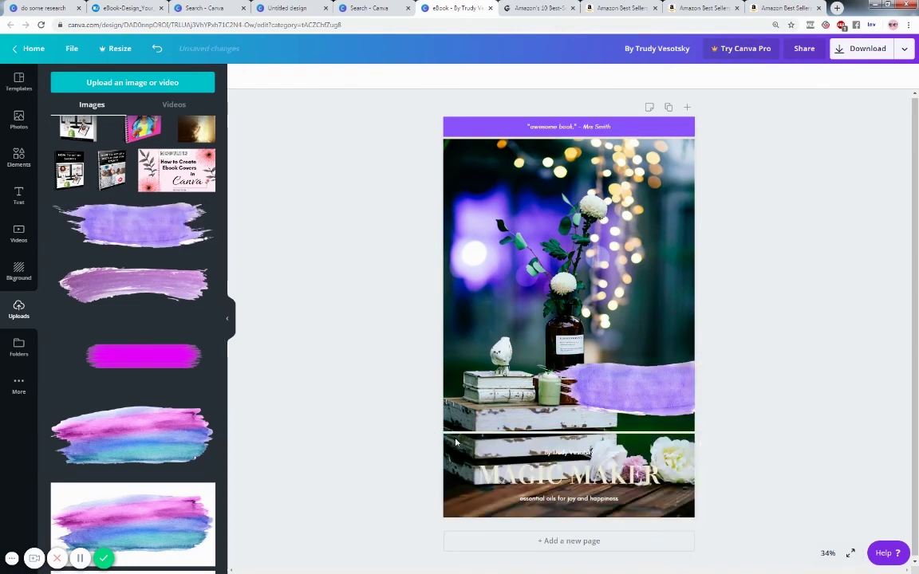
- Move and enlarge the brush stroke so it covers the bottom title area
left_click(456, 442)
mouse_move(646, 387)
left_mouse_down()
mouse_move(518, 449)
mouse_move(496, 500)
mouse_move(569, 484)
mouse_move(569, 461)
left_mouse_up()
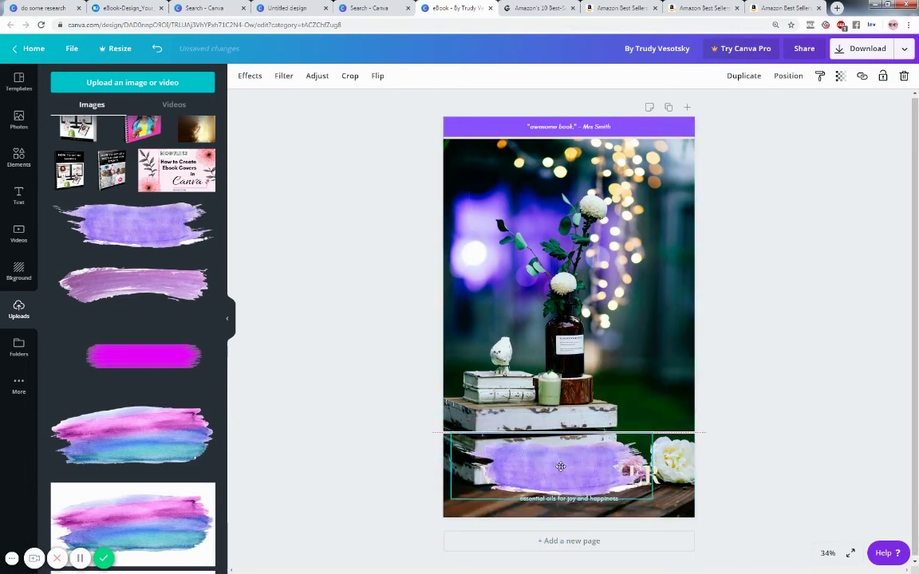
left_click_drag(654, 437, 721, 427)
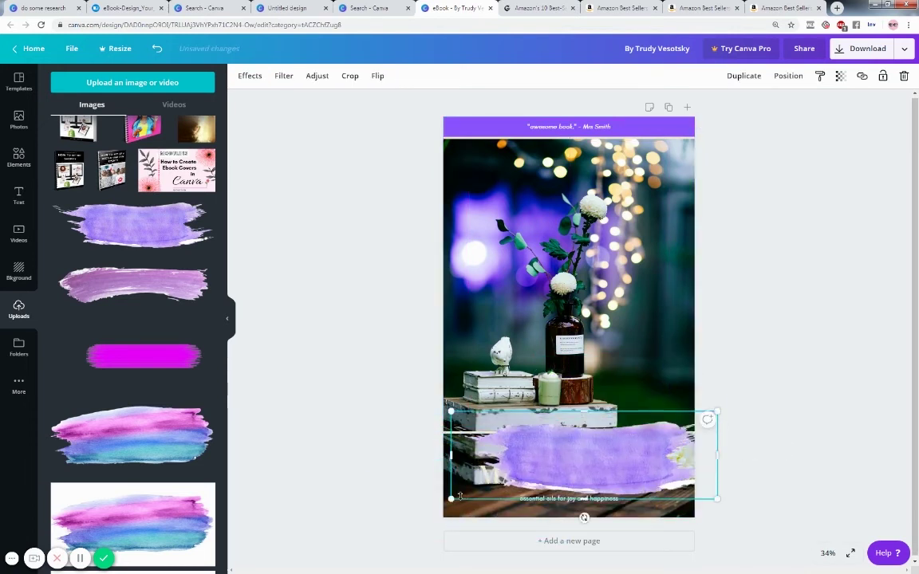
left_click_drag(451, 499, 413, 534)
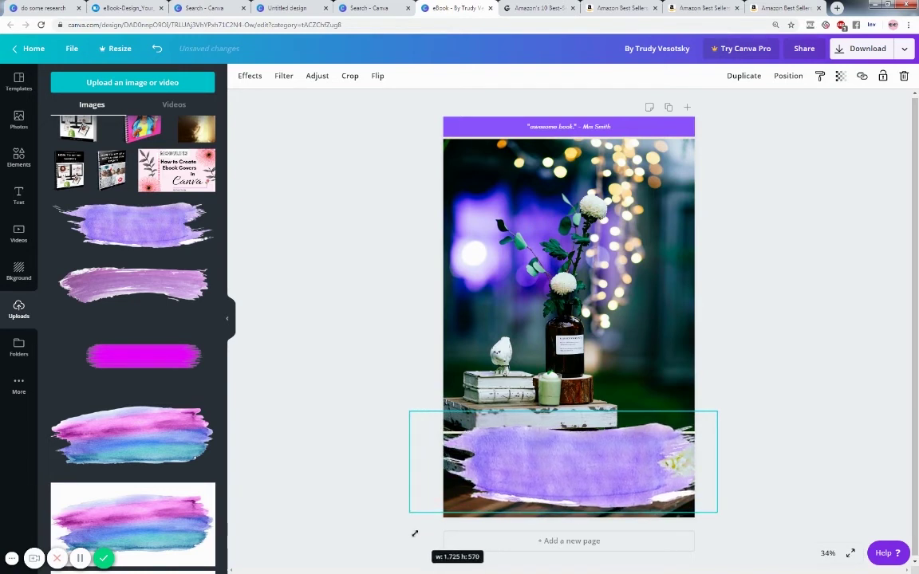
left_click_drag(582, 484, 582, 482)
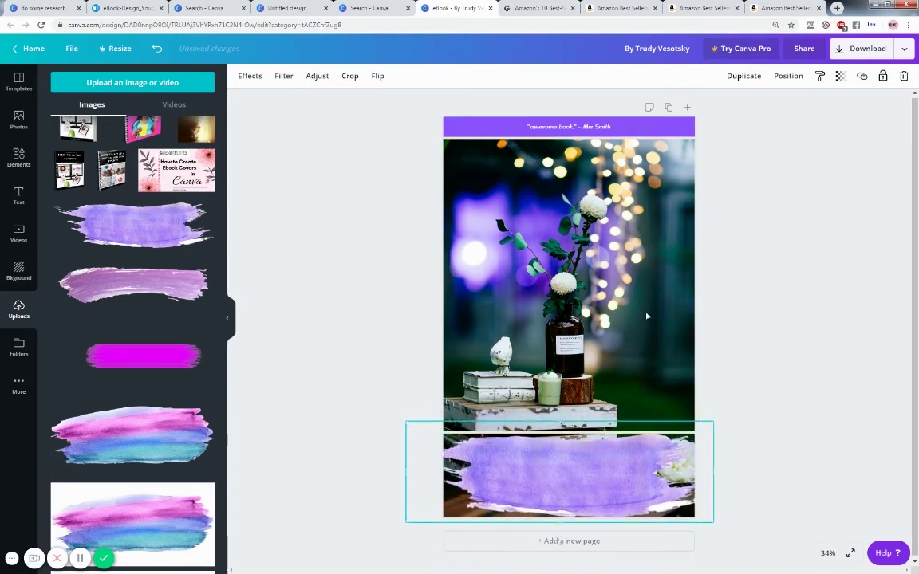
- Send the brush stroke backwards behind the title, byline and subtitle text
left_click(787, 76)
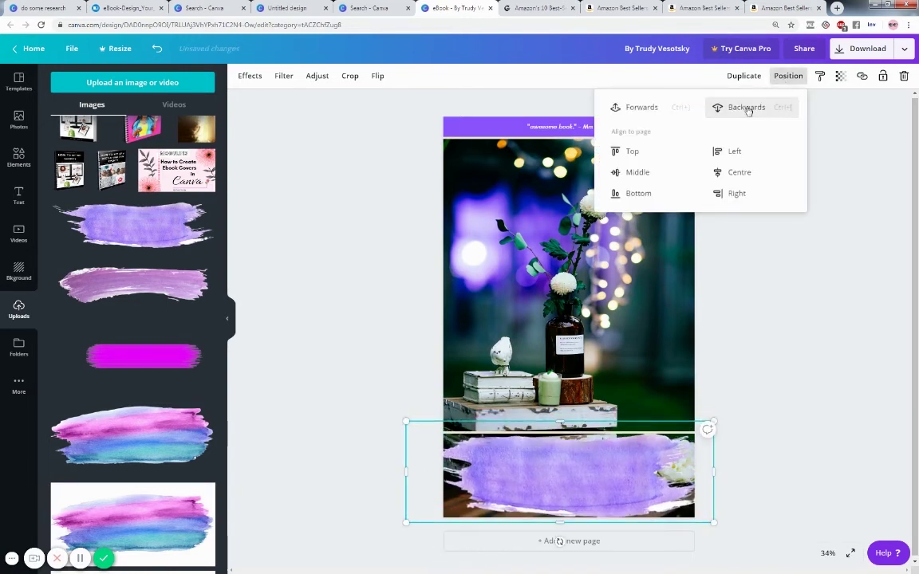
left_click(748, 107)
left_click(809, 338)
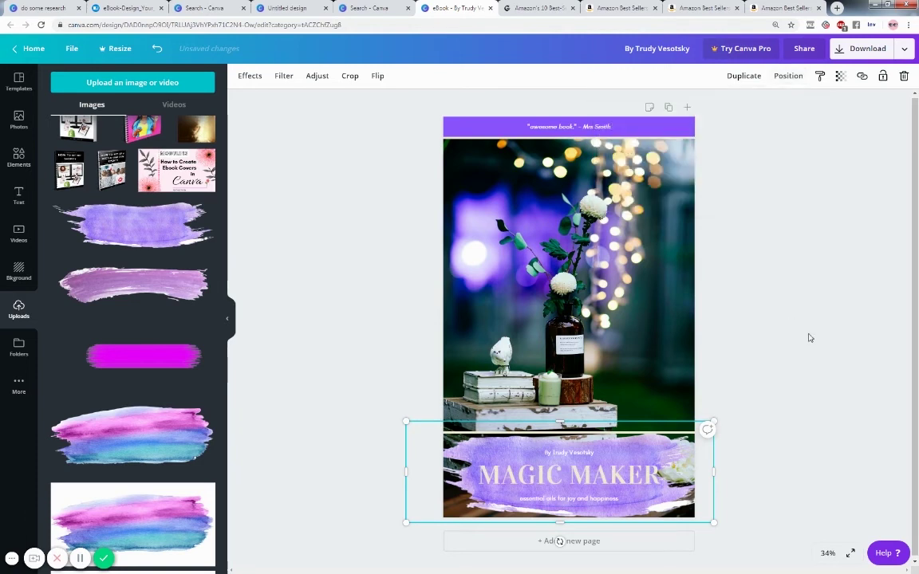
left_click(347, 323)
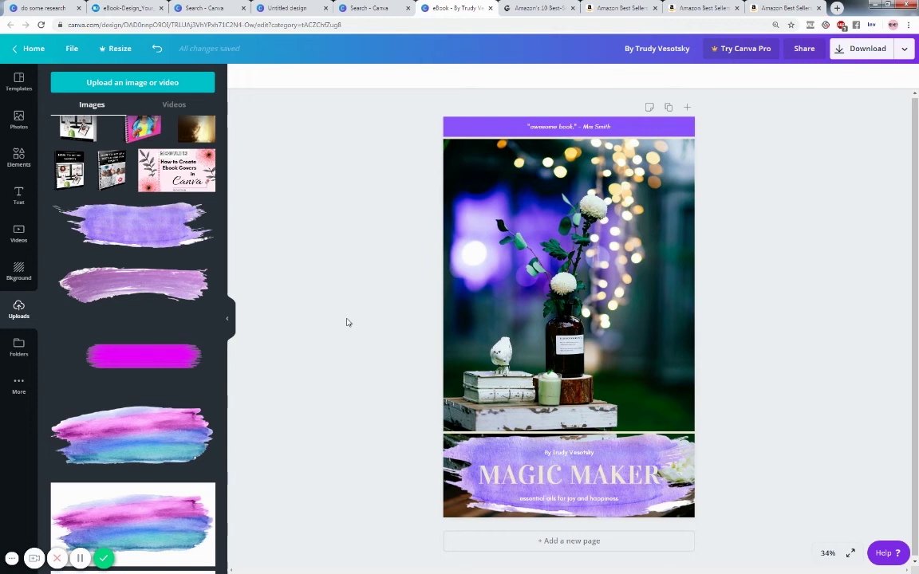
- Brighten the bokeh flower background photo with the Brightness slider under Adjust, after browsing its filters
left_click(457, 198)
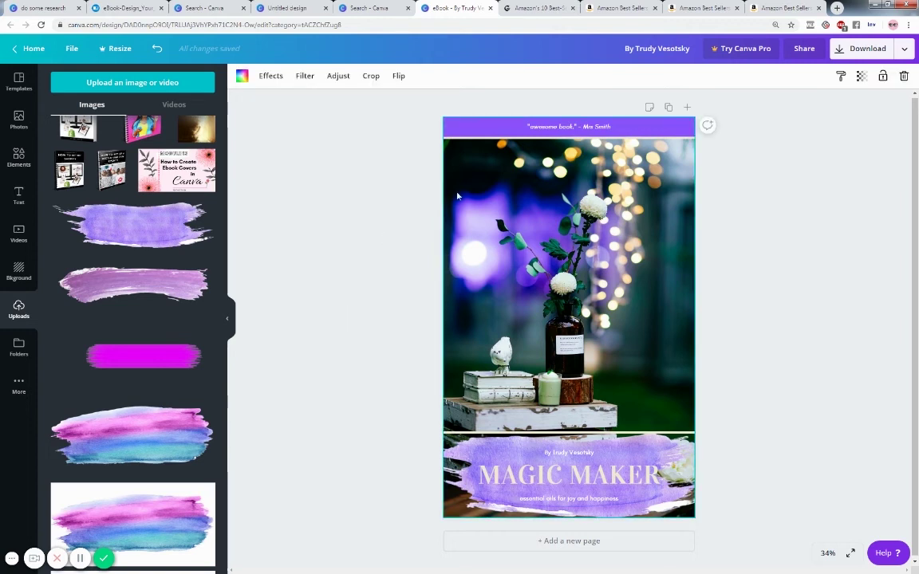
left_click(303, 80)
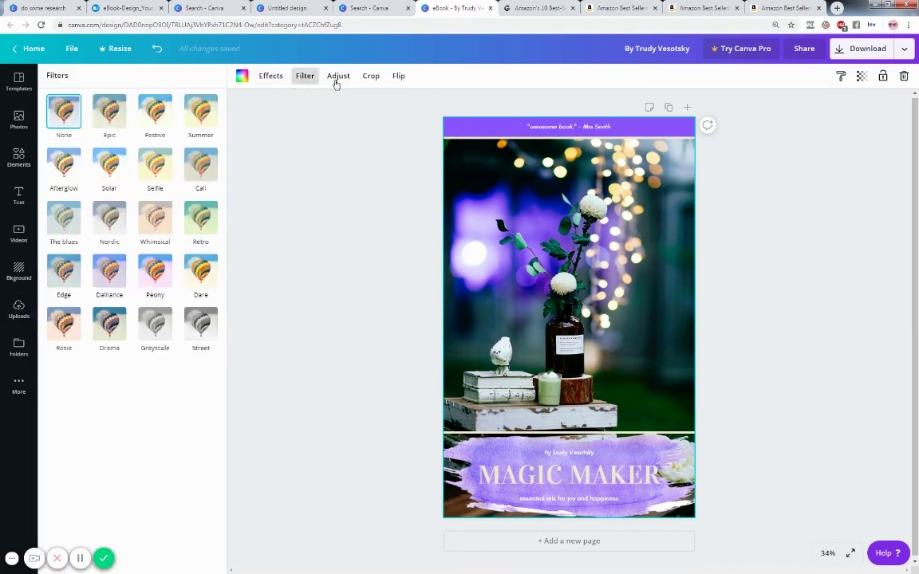
left_click(337, 81)
left_click_drag(141, 105, 161, 107)
left_click(312, 195)
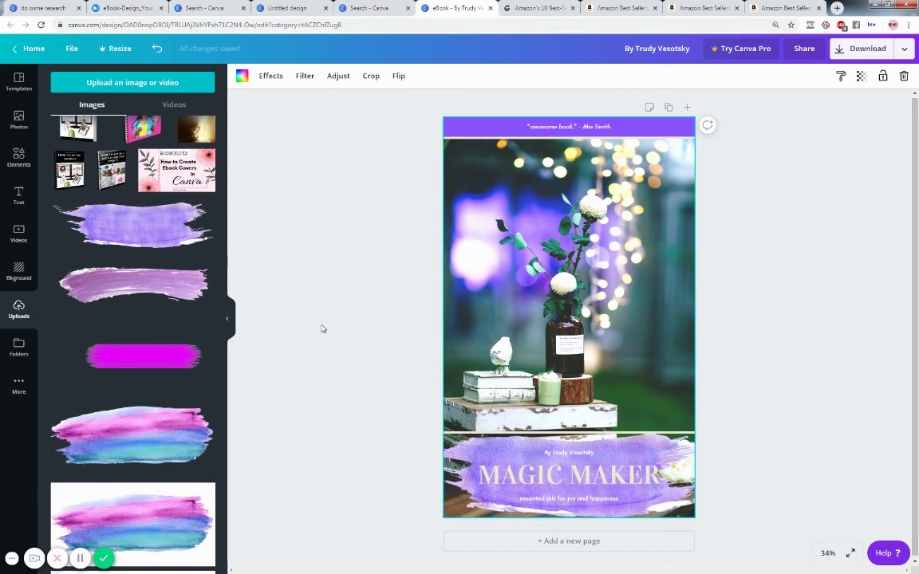
- Give the Untitled Wattpad cover the A Guide to Modern Philosophy template, then go back to MAGIC MAKER
left_click(288, 10)
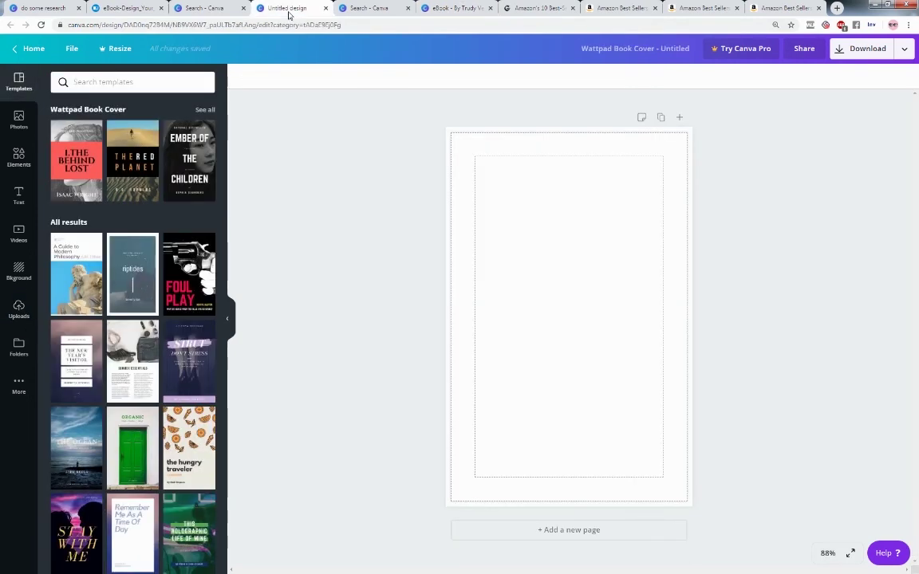
left_click(73, 276)
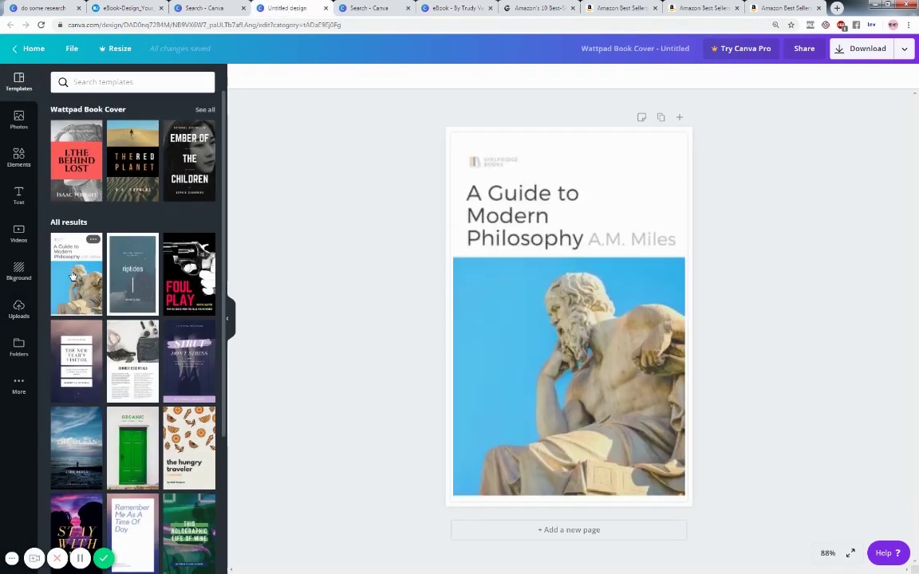
left_click(484, 308)
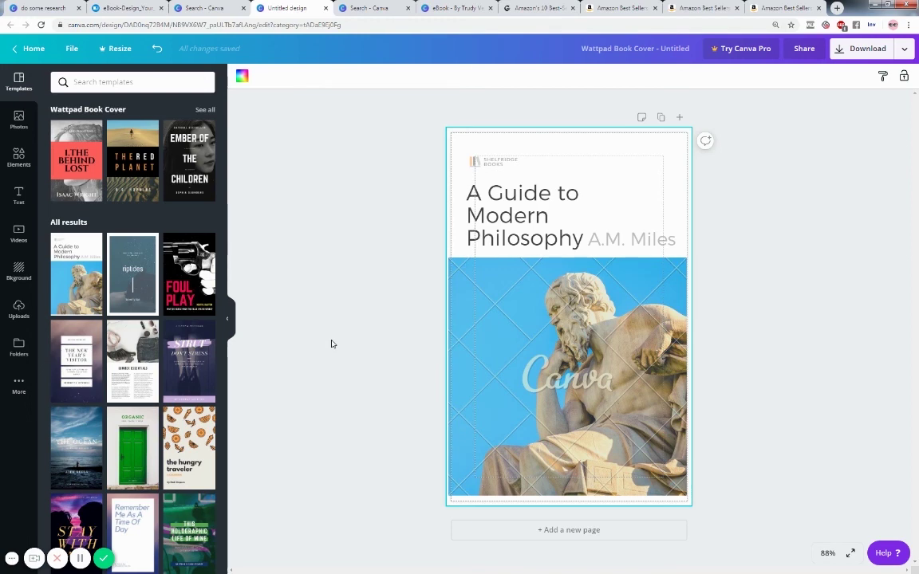
left_click(366, 11)
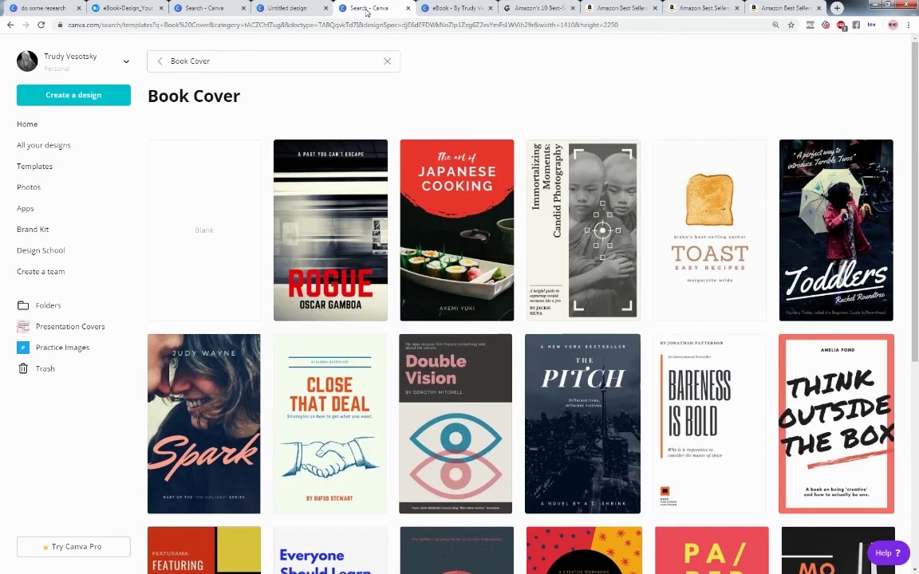
left_click(438, 8)
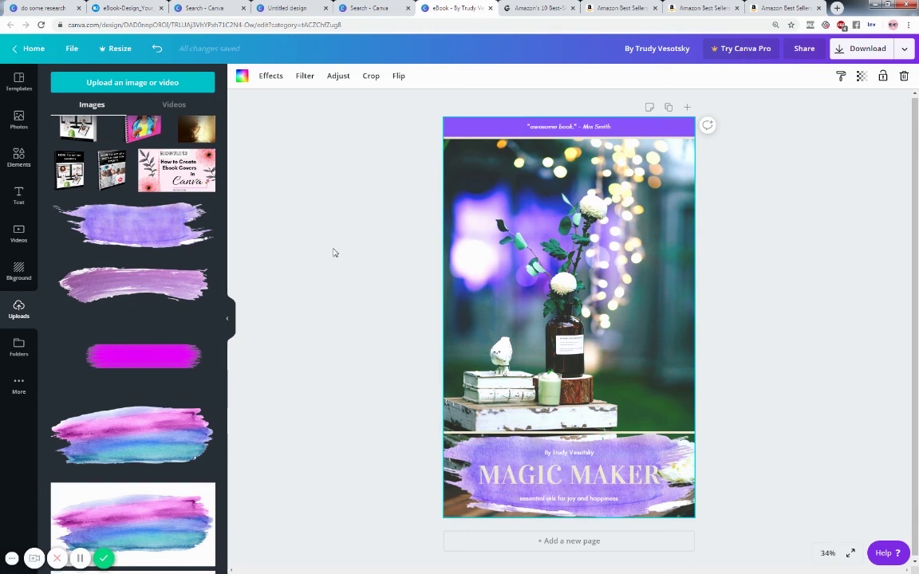